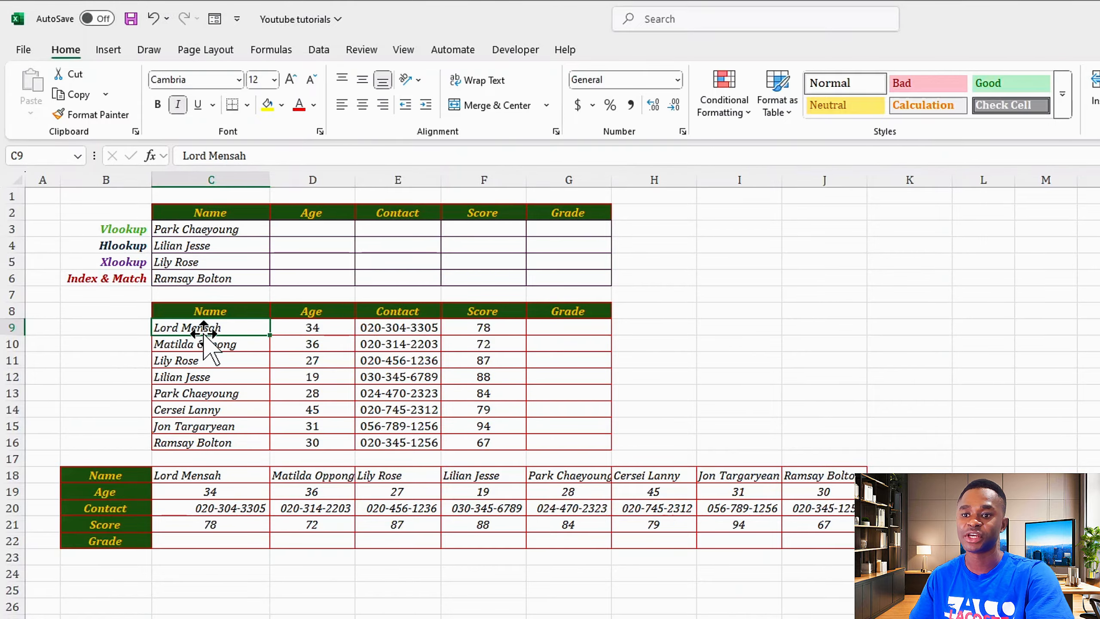
Start a VLOOKUP in D3 using the name in C3 as the lookup value.
{"action": "scroll", "coordinate": [190, 441], "scroll_direction": "down", "scroll_amount": 4}
{"action": "scroll", "coordinate": [191, 441], "scroll_direction": "down", "scroll_amount": 7}
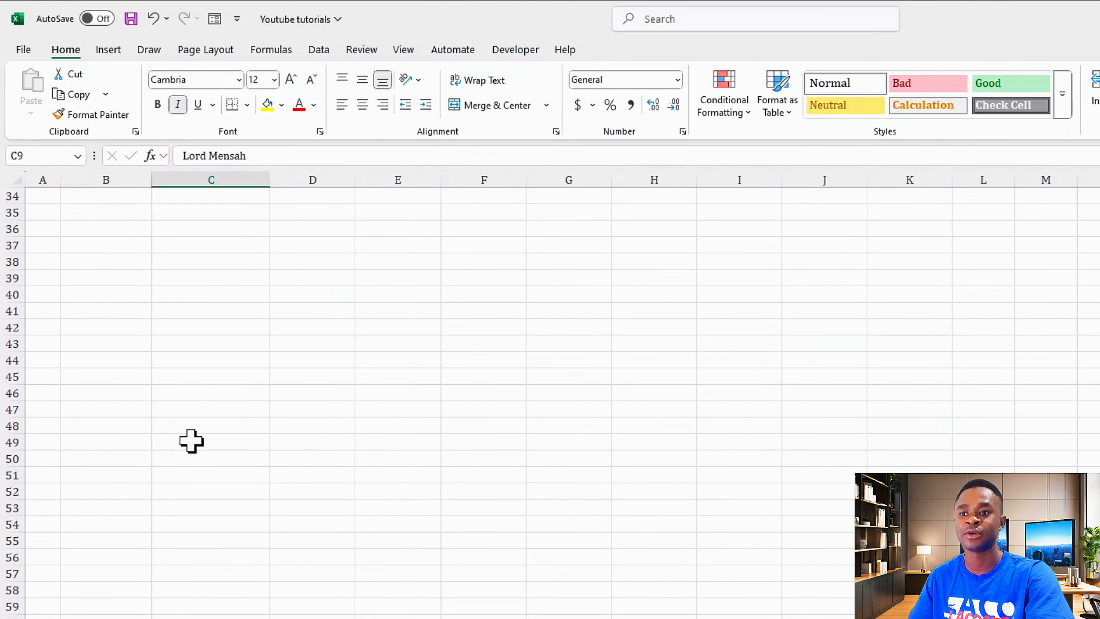
{"action": "scroll", "coordinate": [190, 437], "scroll_direction": "up", "scroll_amount": 11}
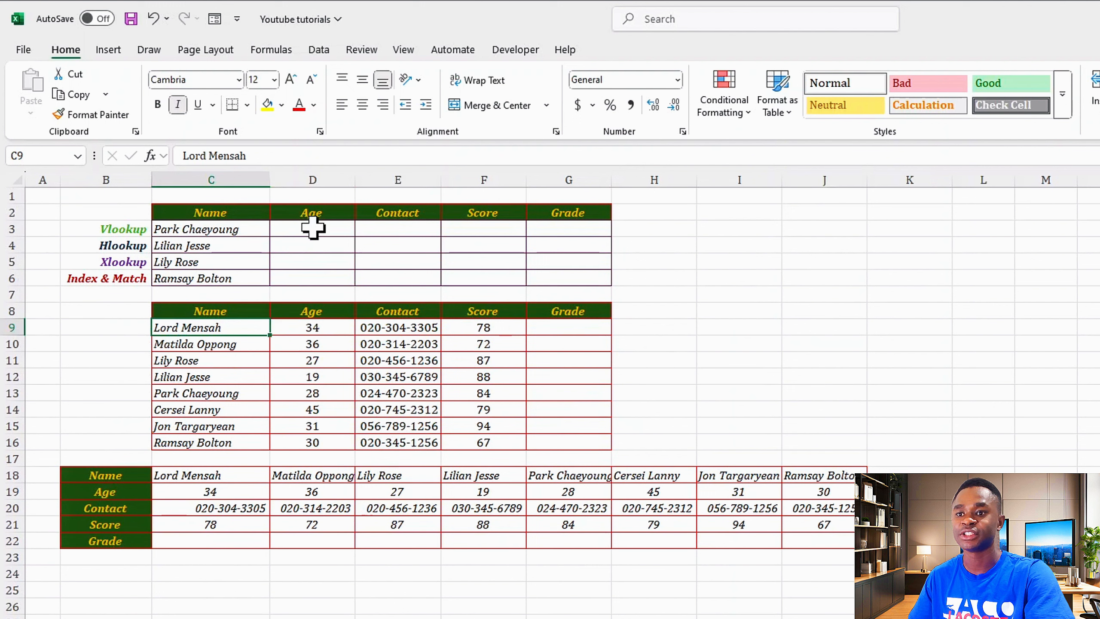
{"action": "left_click", "coordinate": [312, 228]}
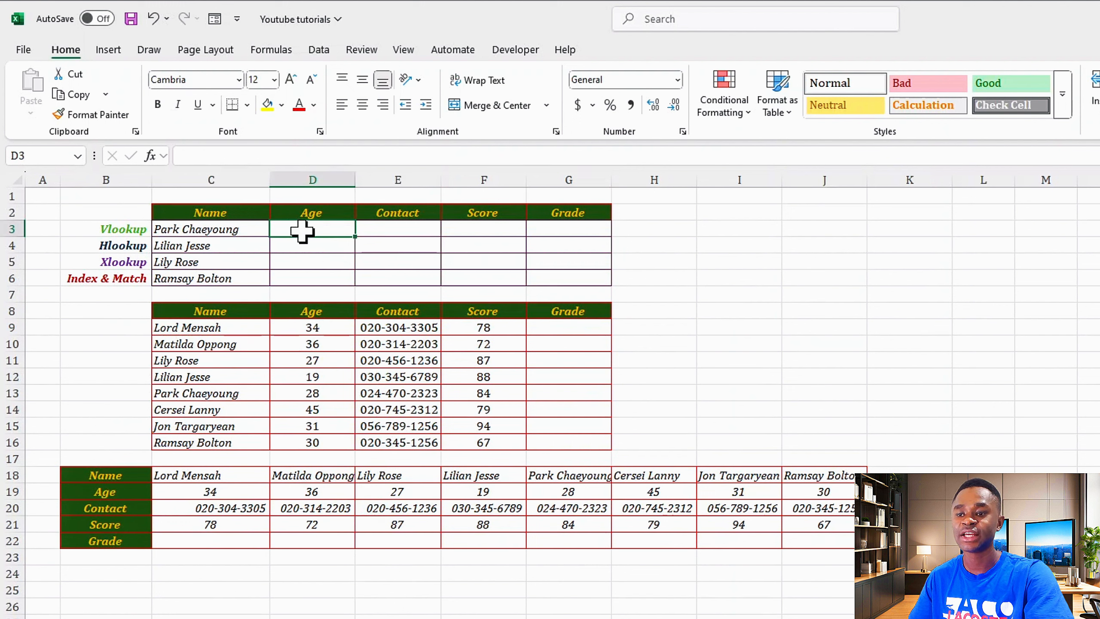
{"action": "left_click", "coordinate": [211, 157]}
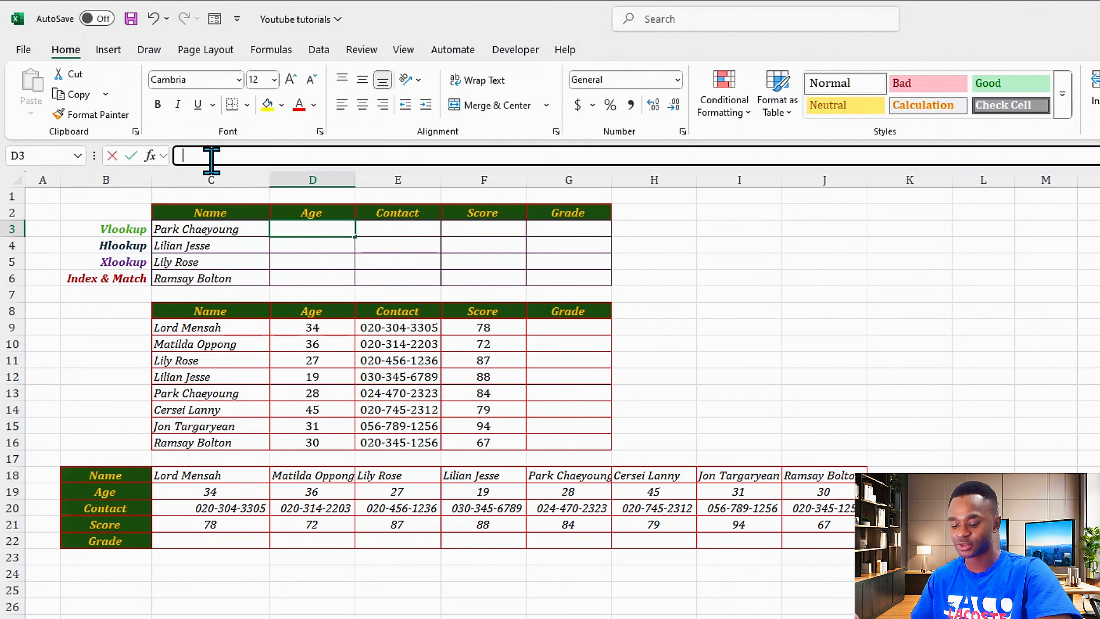
{"action": "type", "text": "=VLO"}
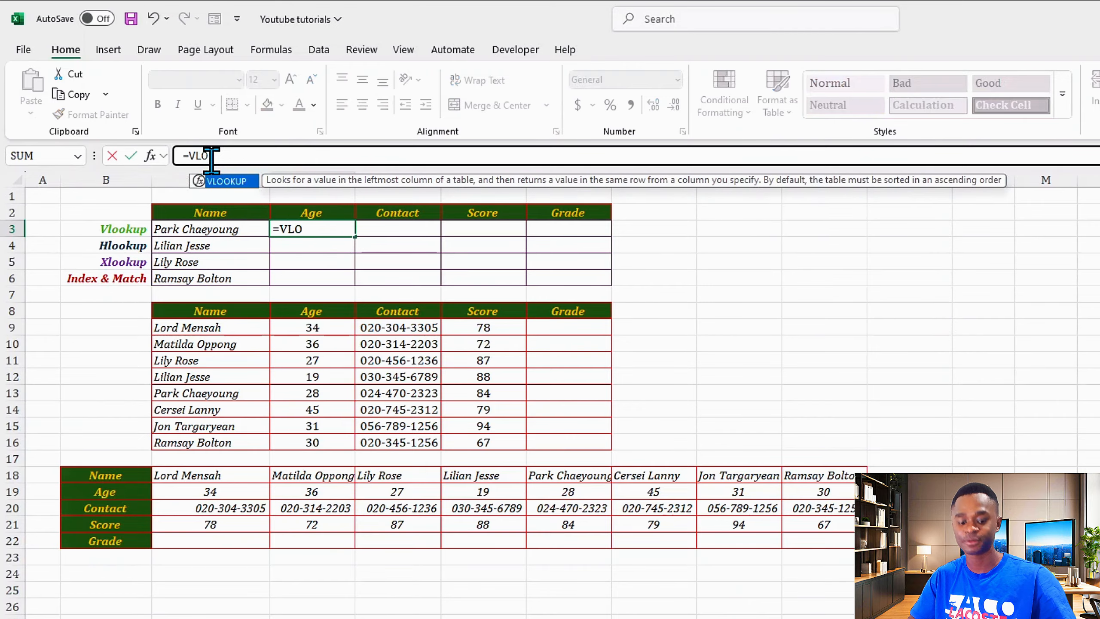
{"action": "type", "text": "O"}
{"action": "key", "text": "Tab"}
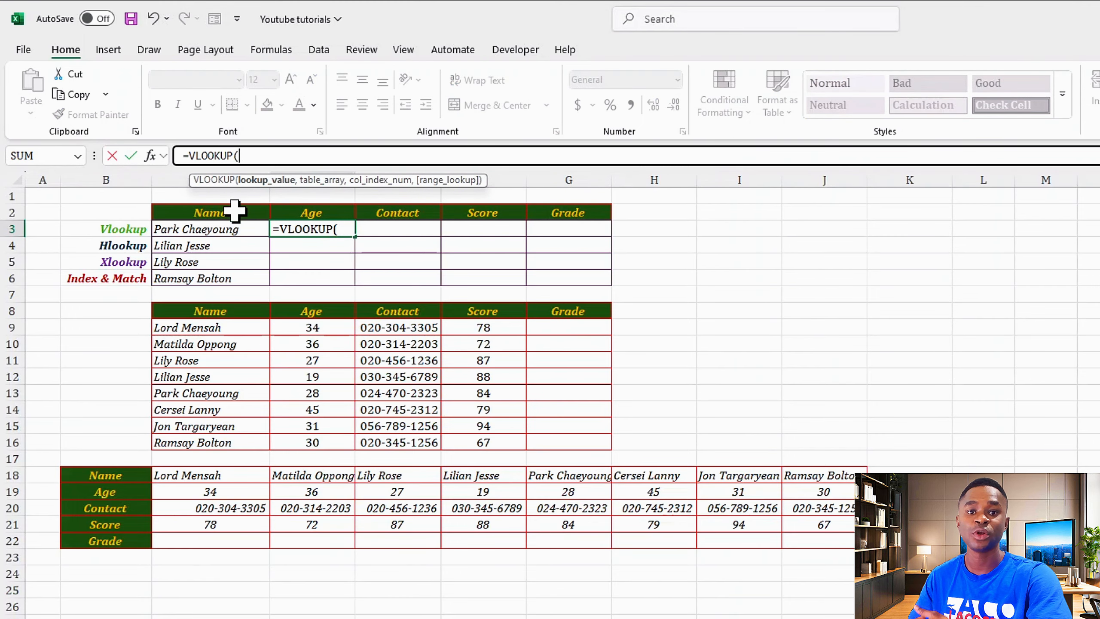
{"action": "left_click", "coordinate": [211, 229]}
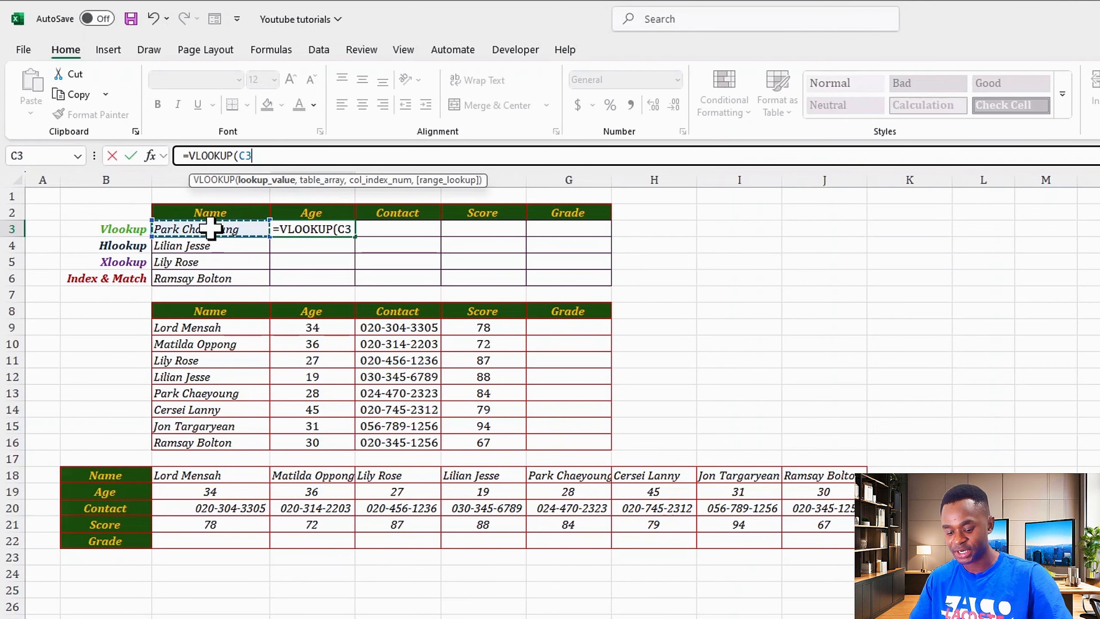
{"action": "type", "text": ","}
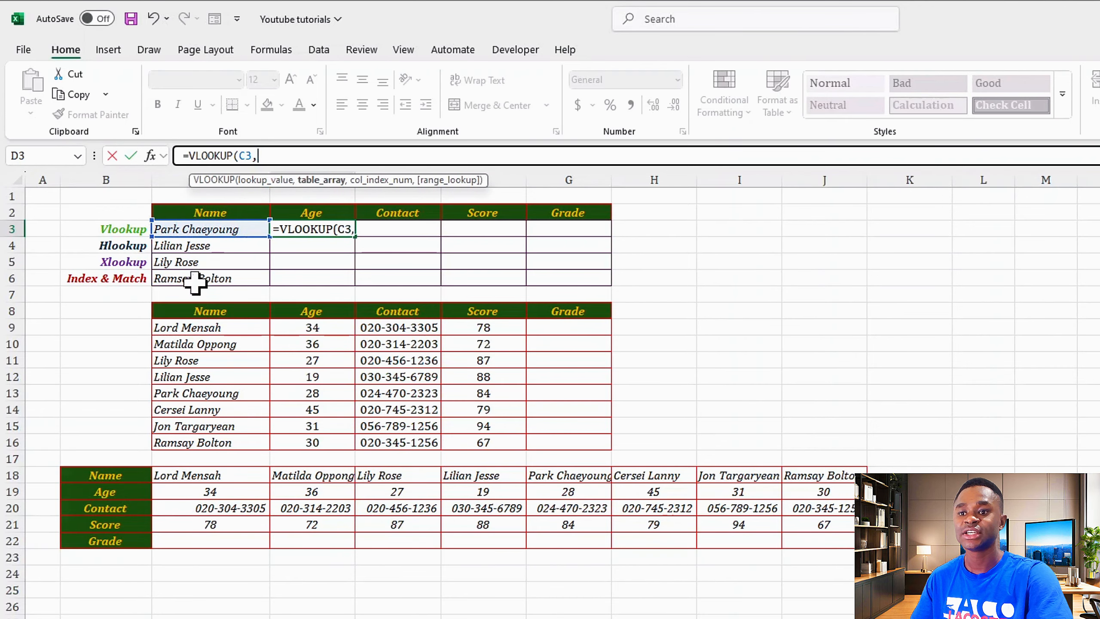
Complete it with range C9:G16, column 2 and FALSE exact match, so D3 shows 28.
{"action": "left_click_drag", "start_coordinate": [175, 328], "coordinate": [558, 436]}
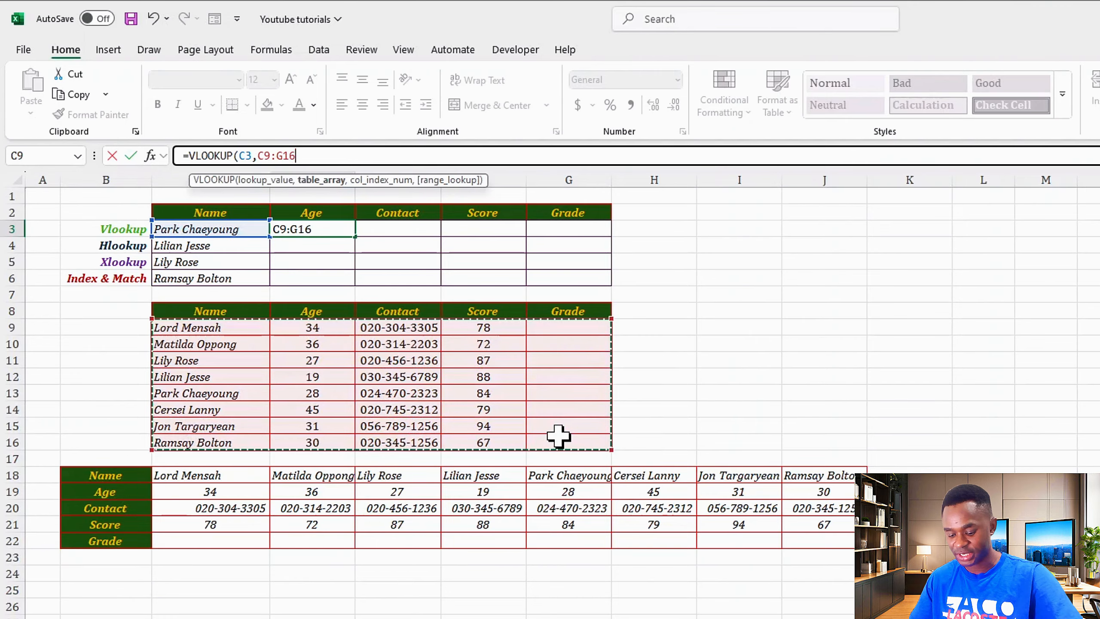
{"action": "type", "text": ",2"}
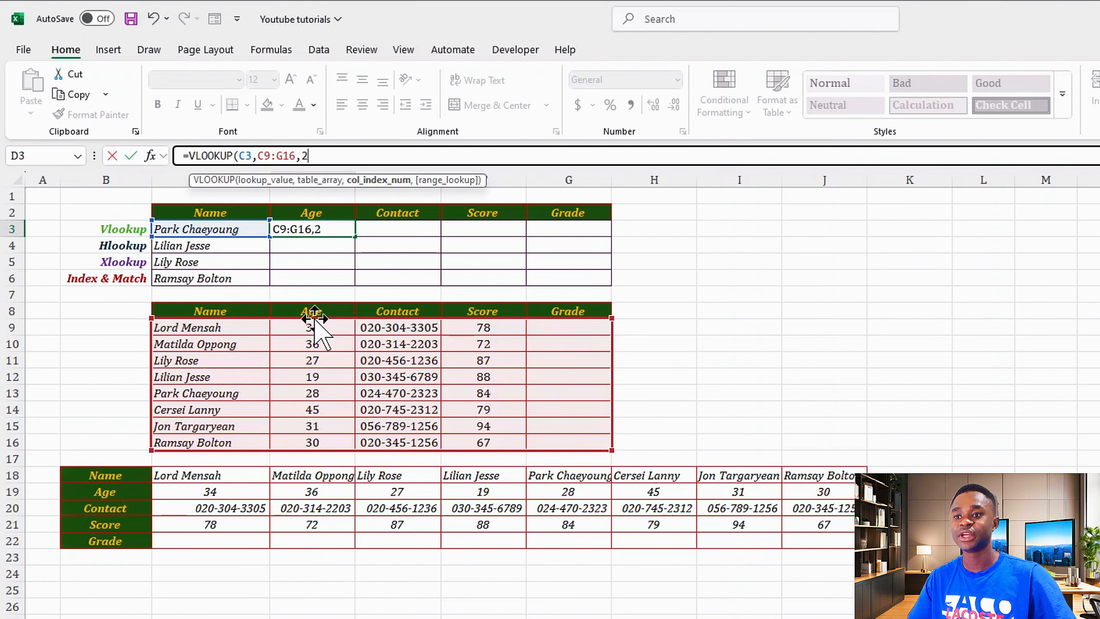
{"action": "type", "text": ","}
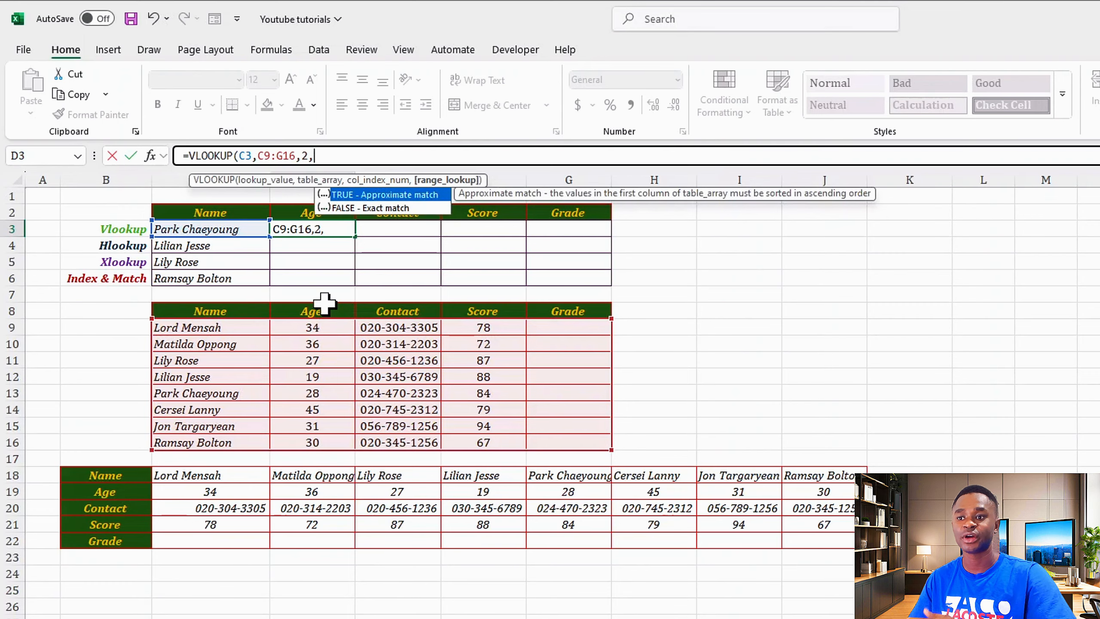
{"action": "key", "text": "Down"}
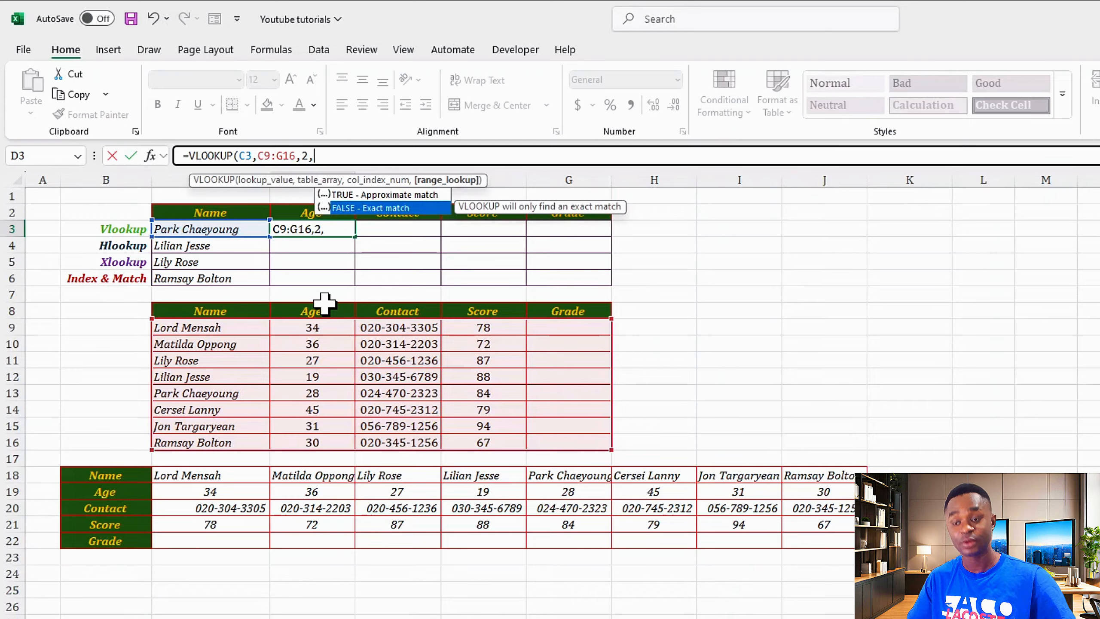
{"action": "key", "text": "Tab"}
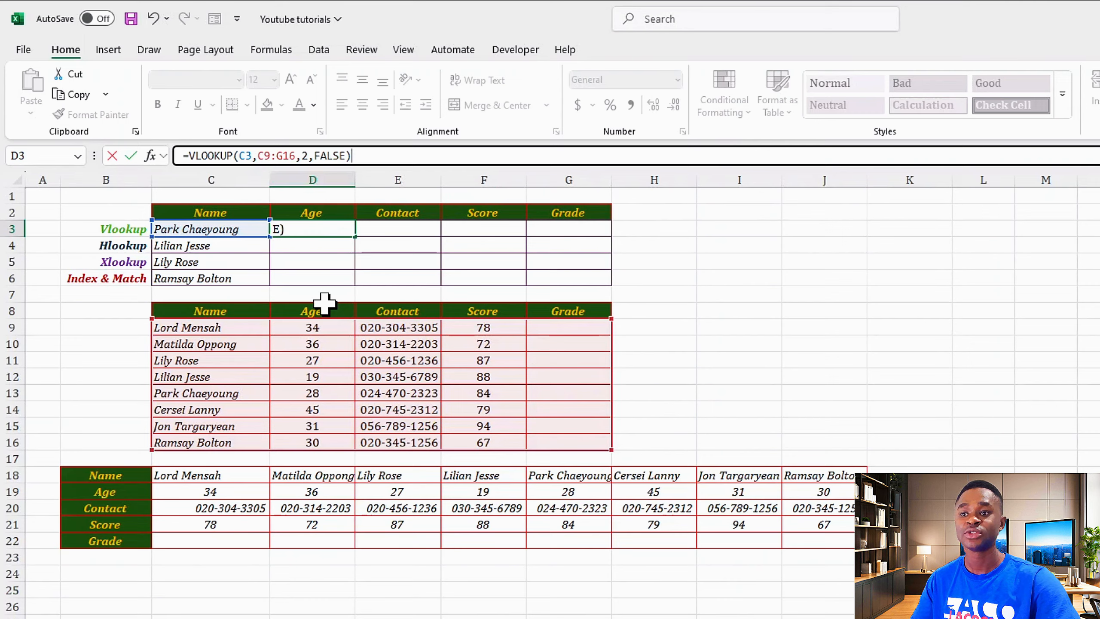
{"action": "key", "text": "Return"}
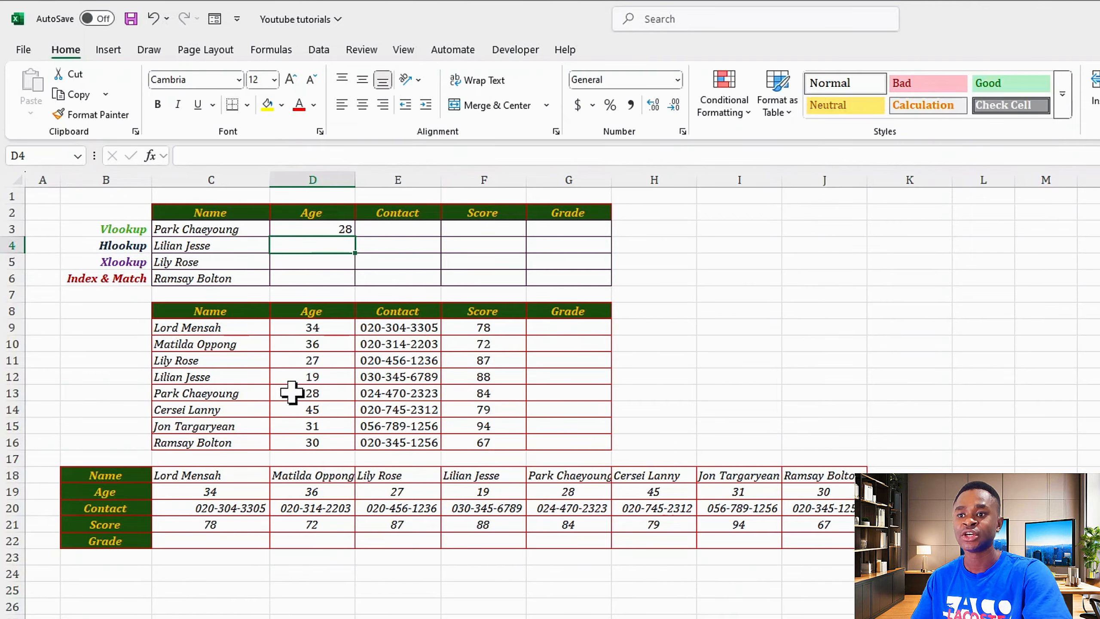
Enter =VLOOKUP(C3,C9:G16,3,FALSE) in E3 to return the matching contact number.
{"action": "left_click", "coordinate": [303, 227]}
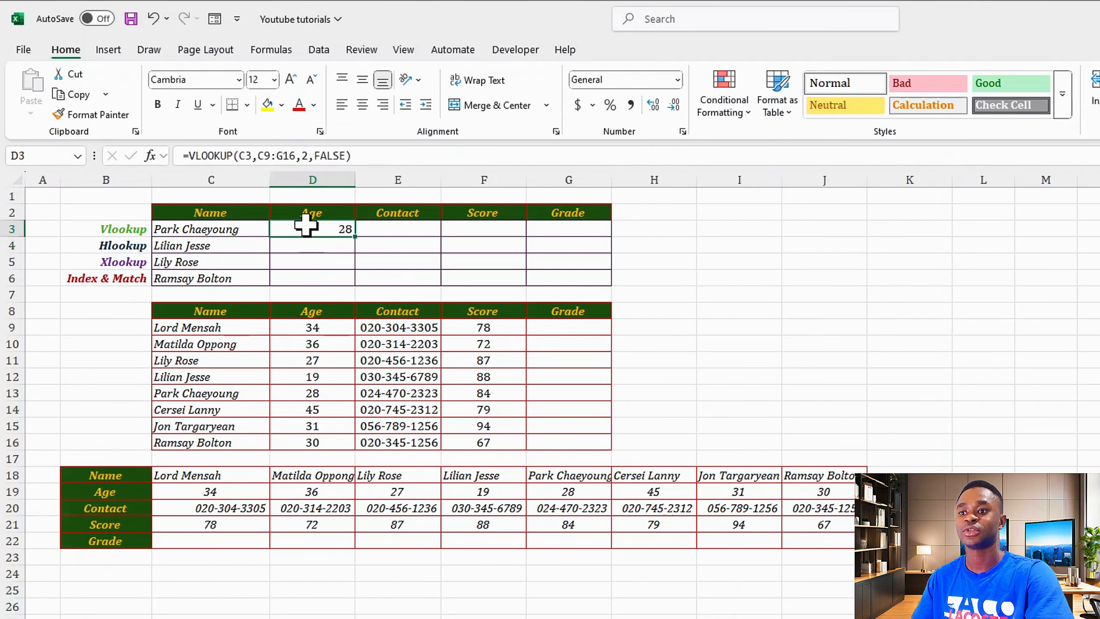
{"action": "left_click", "coordinate": [392, 235]}
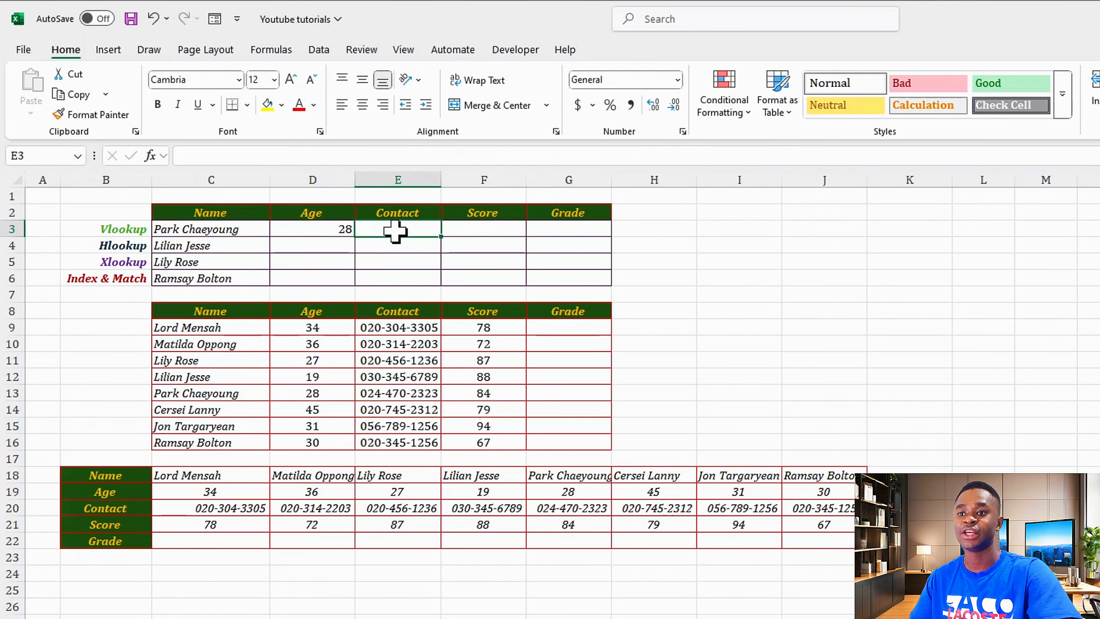
{"action": "left_click", "coordinate": [275, 156]}
{"action": "type", "text": "=VL"}
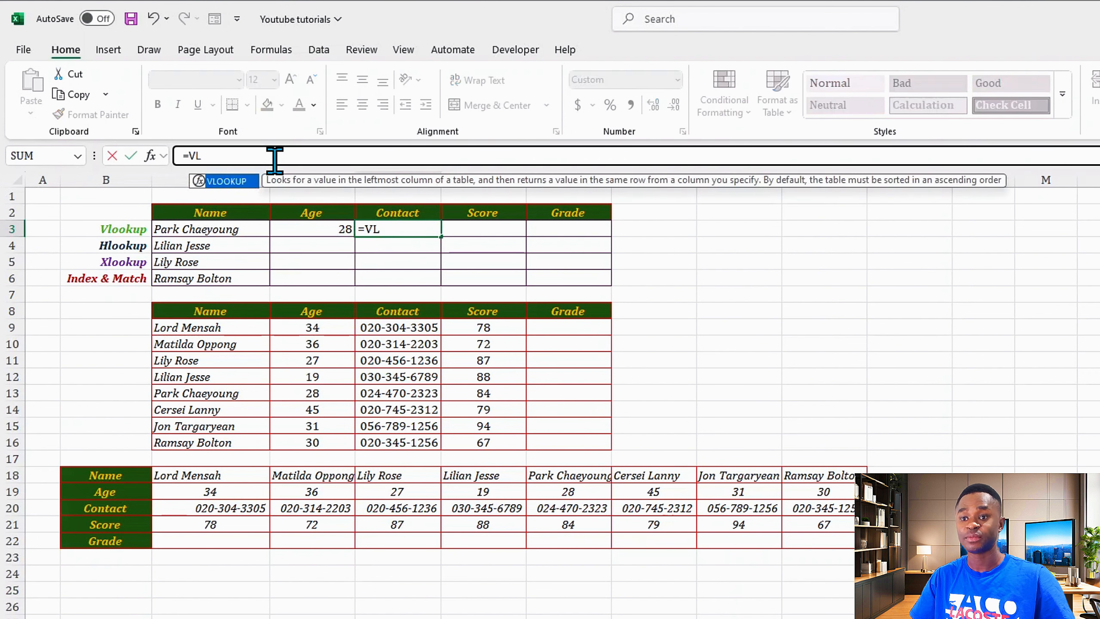
{"action": "key", "text": "Tab"}
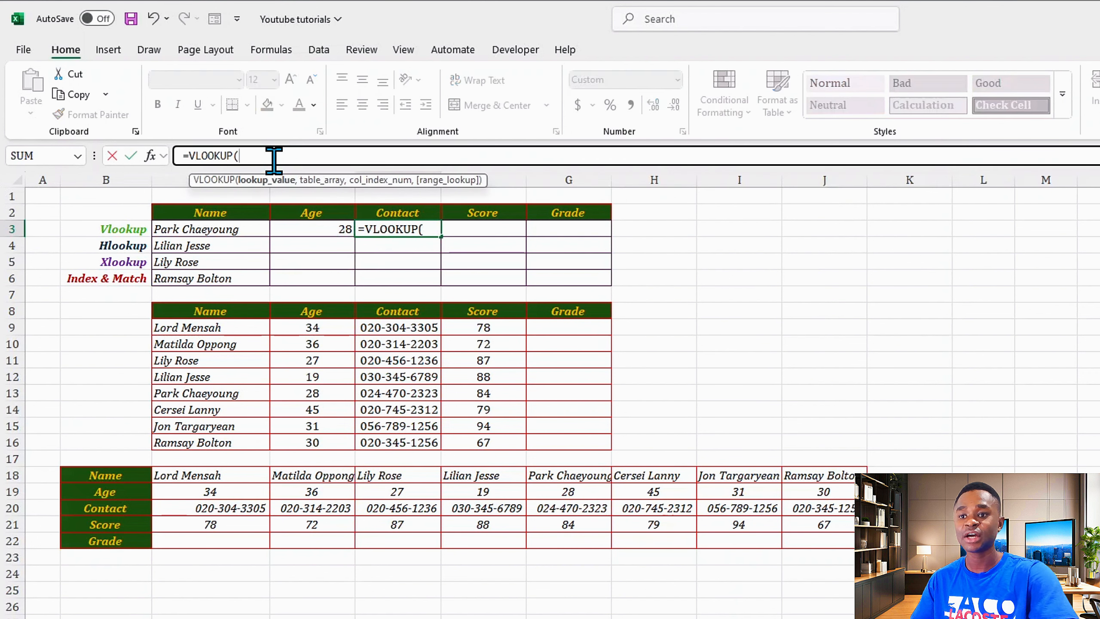
{"action": "left_click", "coordinate": [190, 226]}
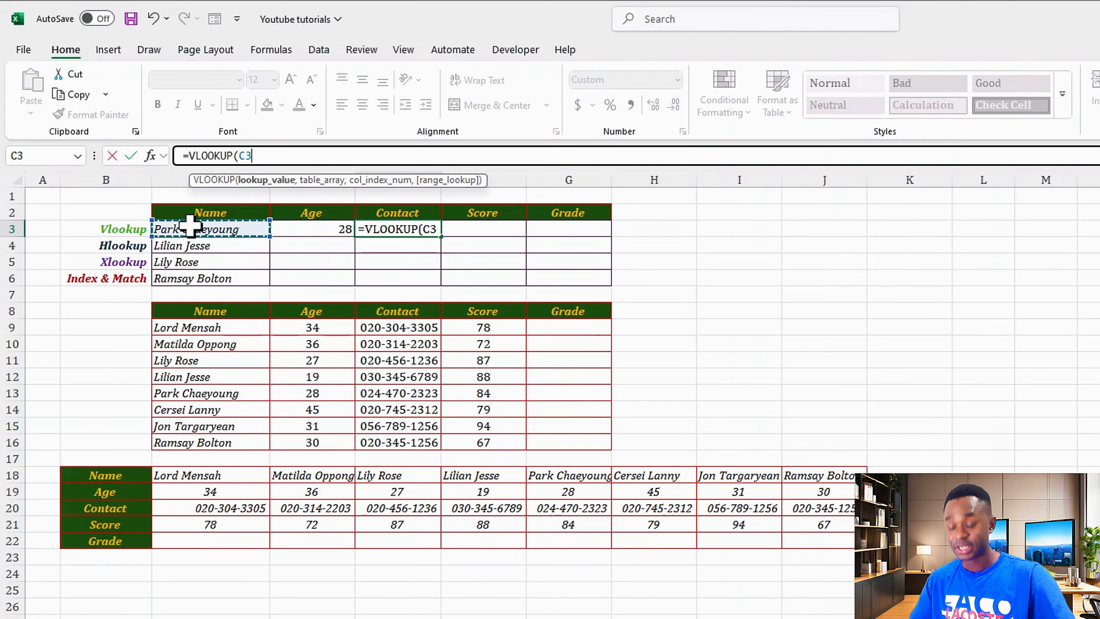
{"action": "type", "text": ","}
{"action": "left_click_drag", "start_coordinate": [185, 325], "coordinate": [544, 446]}
{"action": "type", "text": ","}
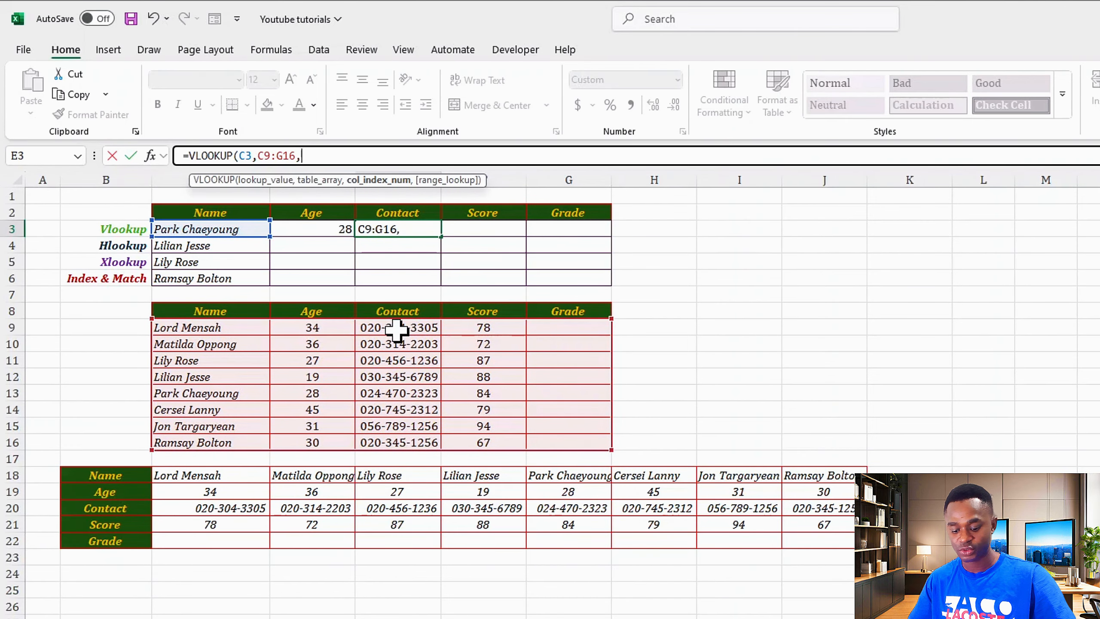
{"action": "type", "text": "3,"}
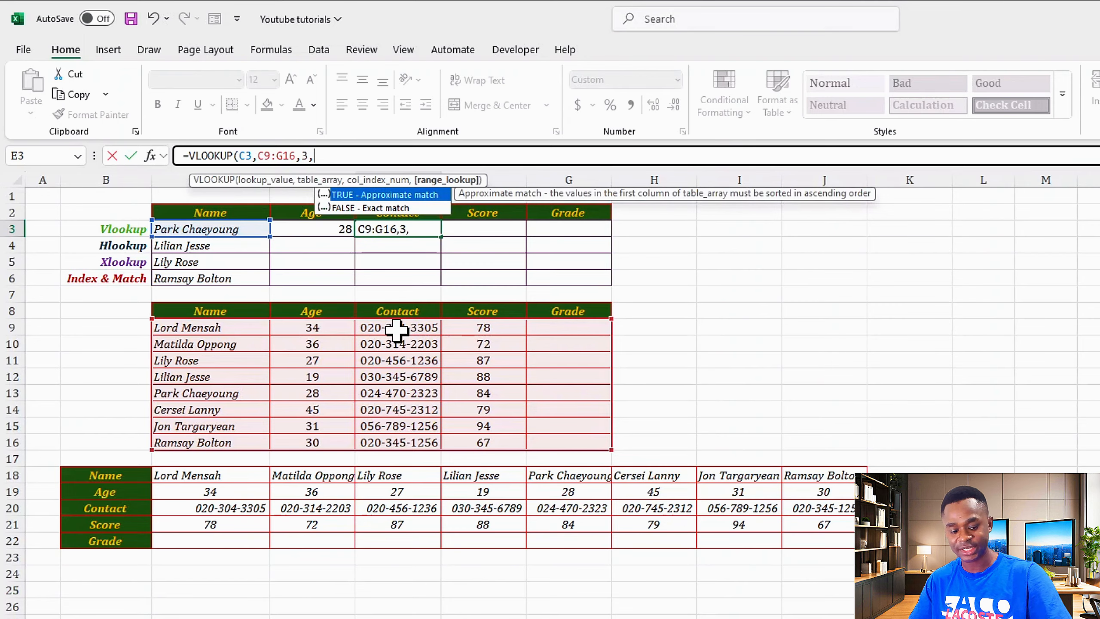
{"action": "key", "text": "Down"}
{"action": "key", "text": "Tab"}
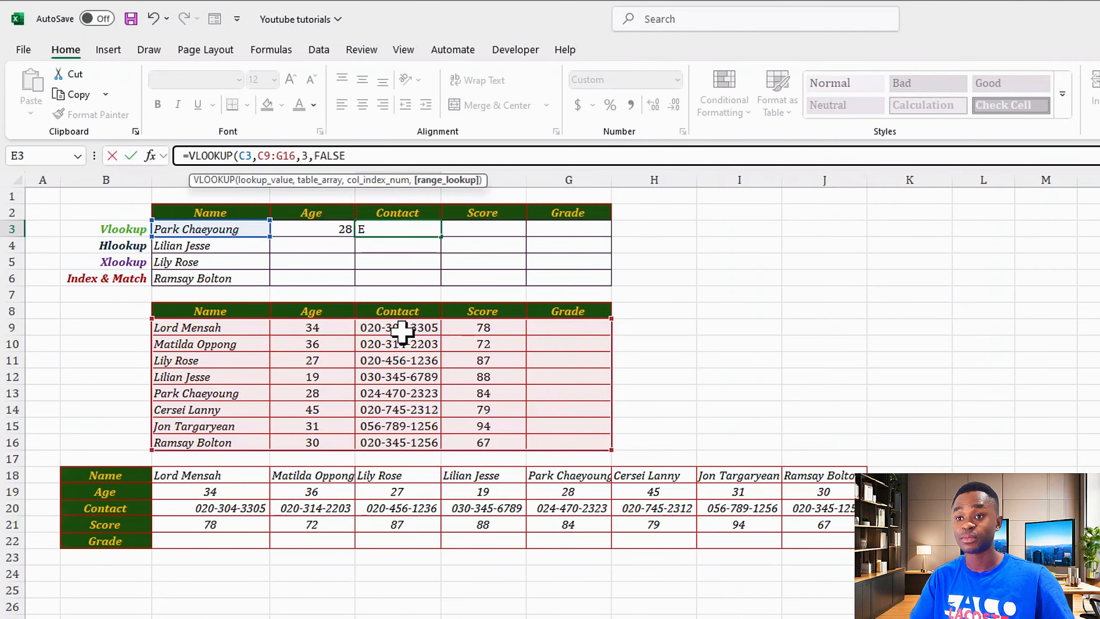
{"action": "key", "text": "Return"}
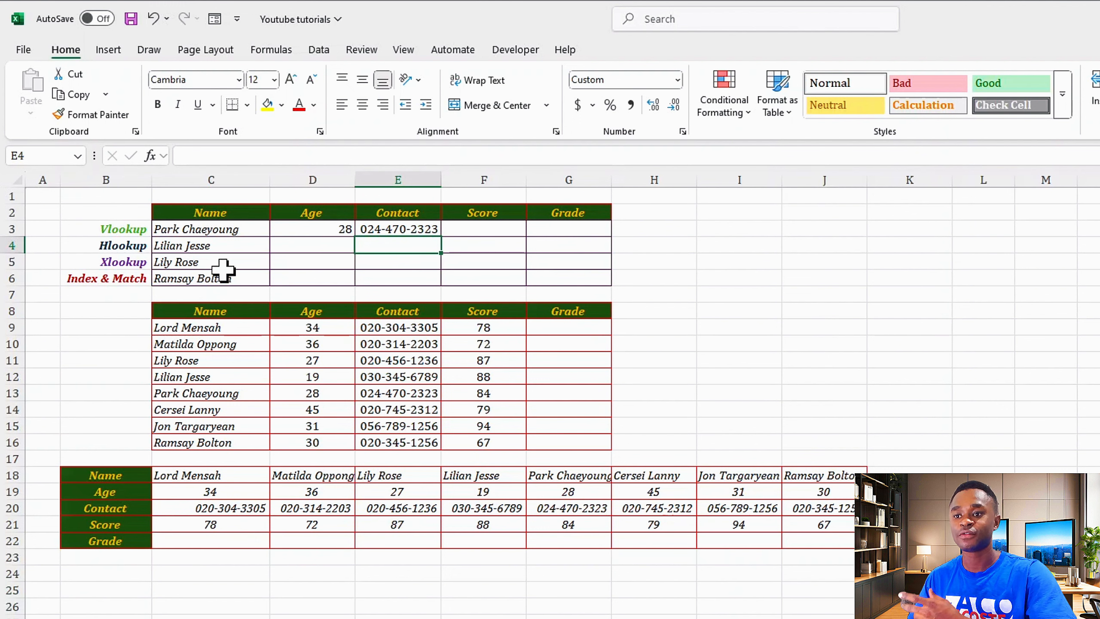
{"action": "left_click", "coordinate": [289, 242]}
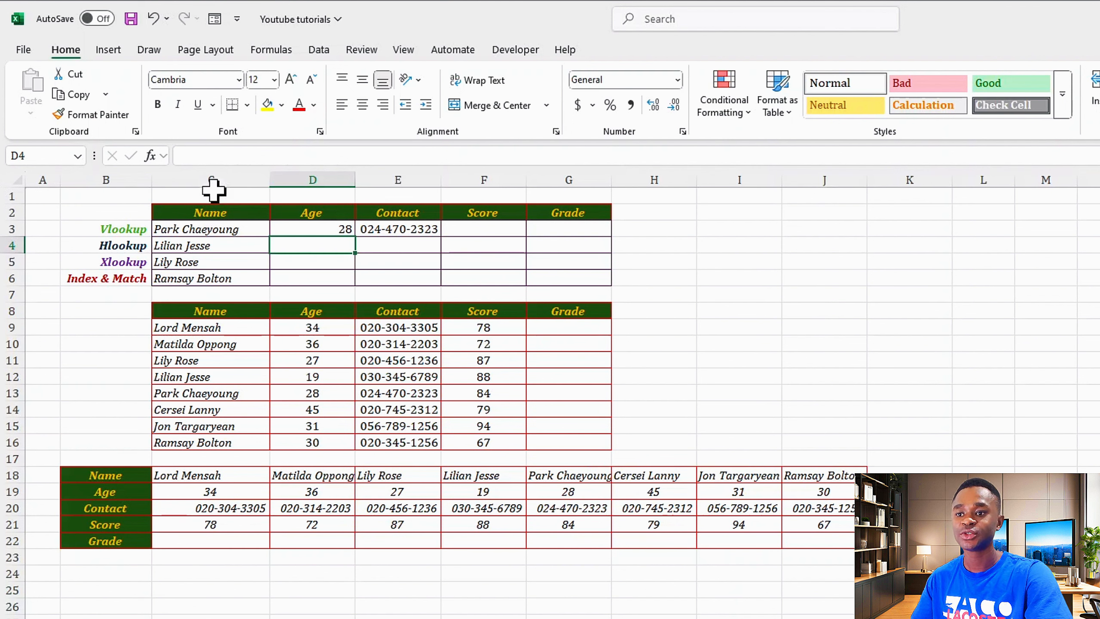
Begin an HLOOKUP in D4 with the name in C4 as the lookup value.
{"action": "left_click", "coordinate": [182, 155]}
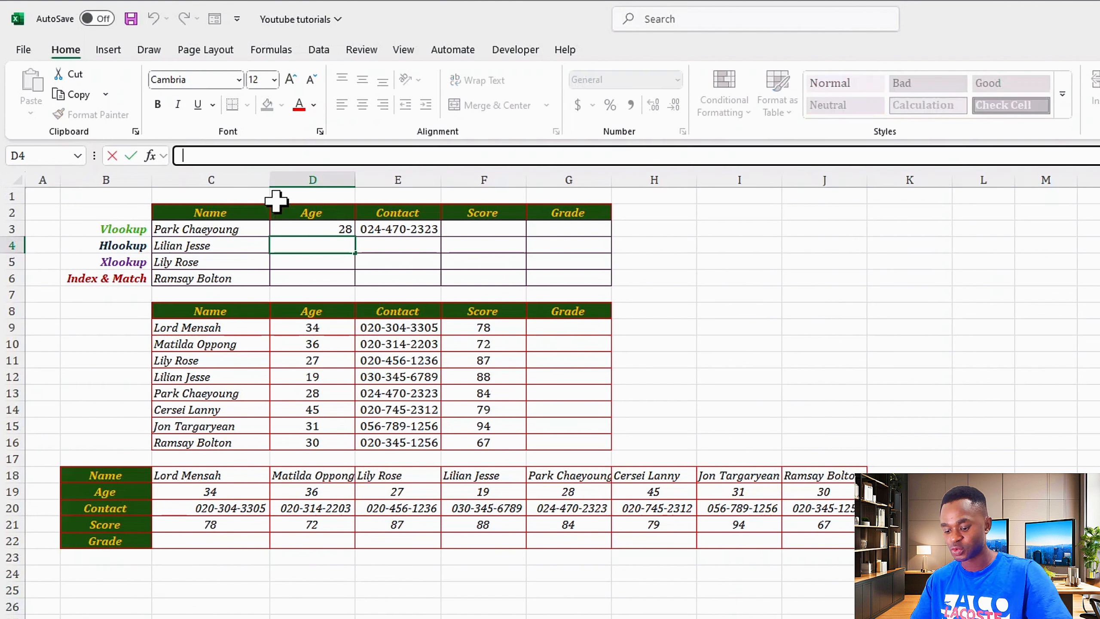
{"action": "type", "text": "="}
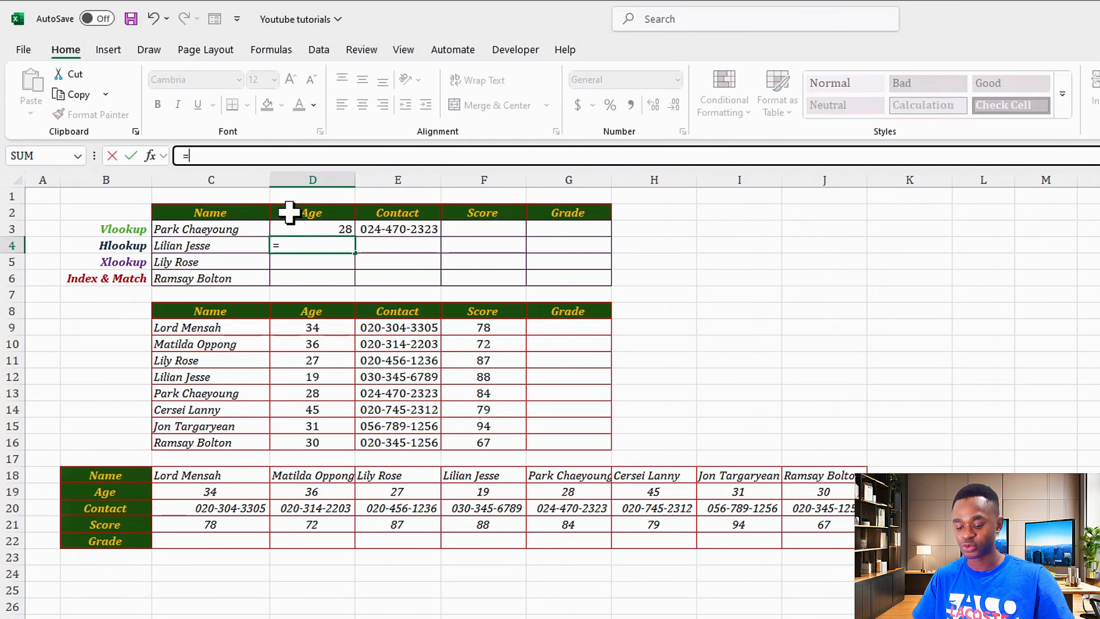
{"action": "type", "text": "HL"}
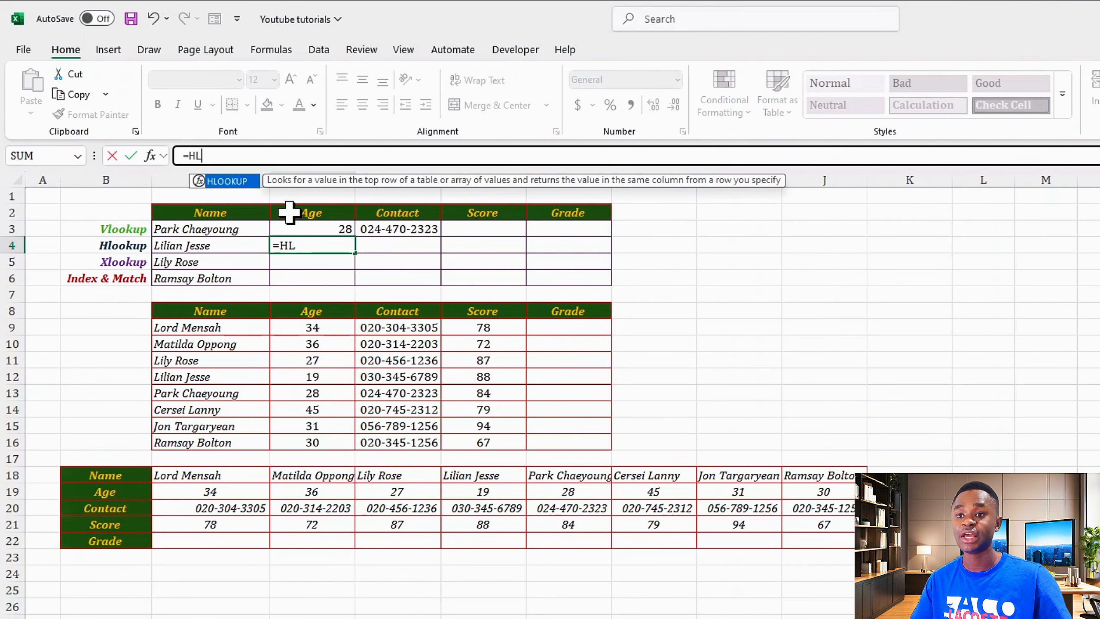
{"action": "key", "text": "Tab"}
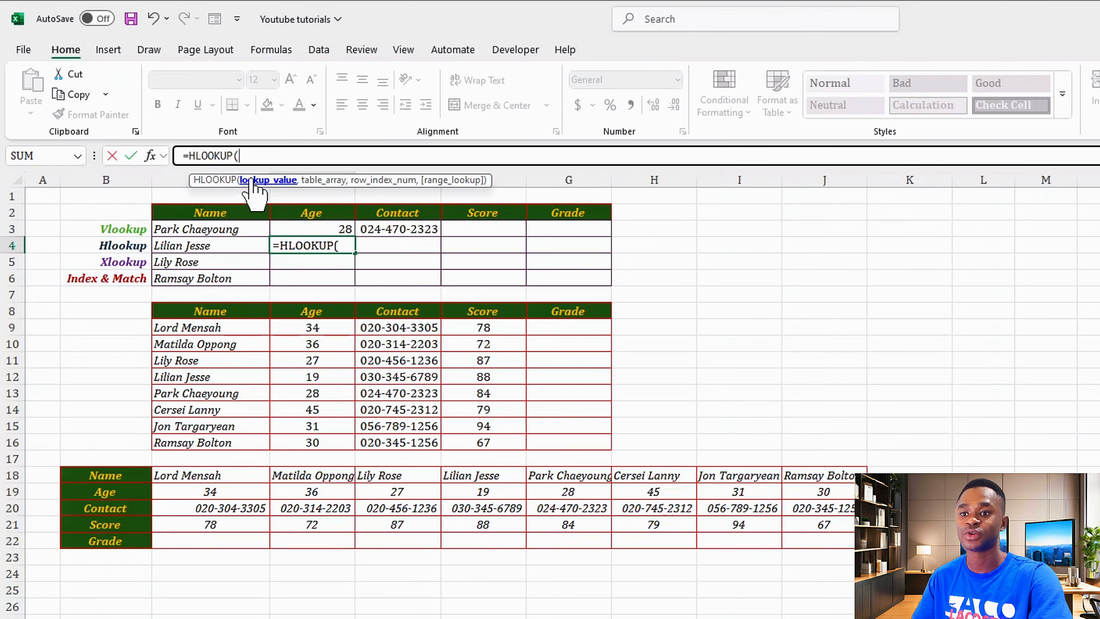
{"action": "left_click", "coordinate": [179, 245]}
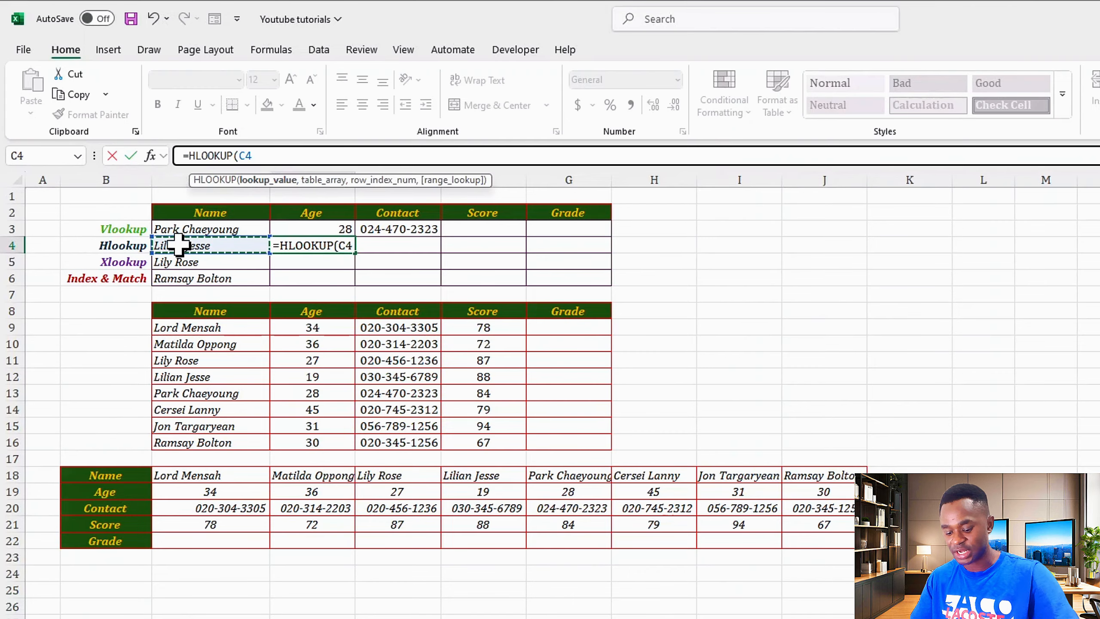
{"action": "type", "text": ","}
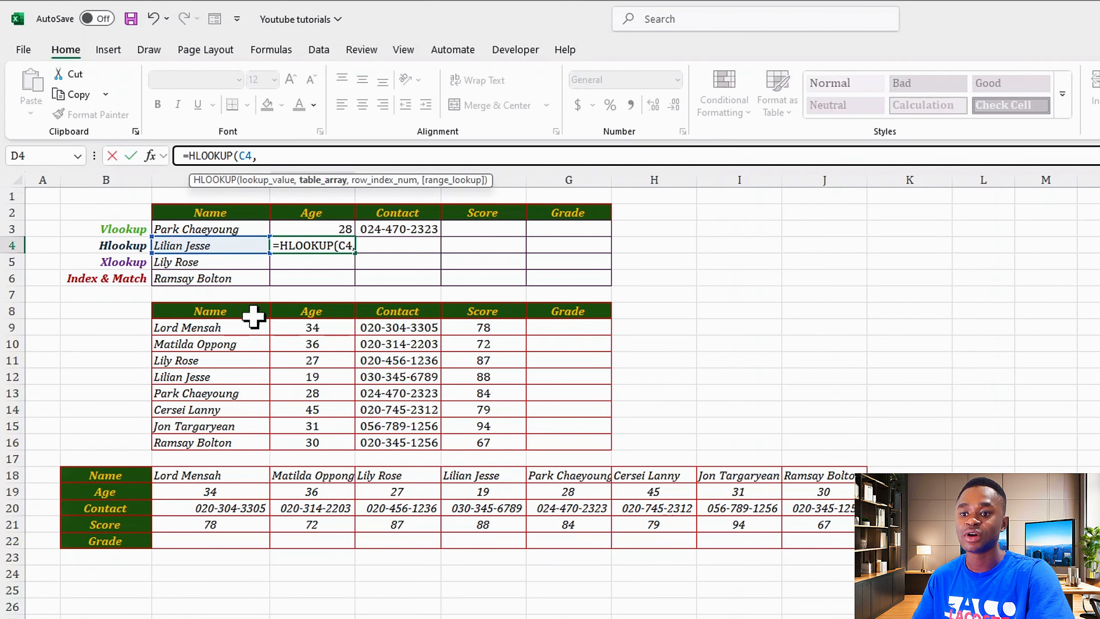
Finish it with table C18:J22, row index 2 and FALSE, so D4 shows 19.
{"action": "left_click", "coordinate": [167, 476]}
{"action": "left_click_drag", "start_coordinate": [167, 477], "coordinate": [821, 539]}
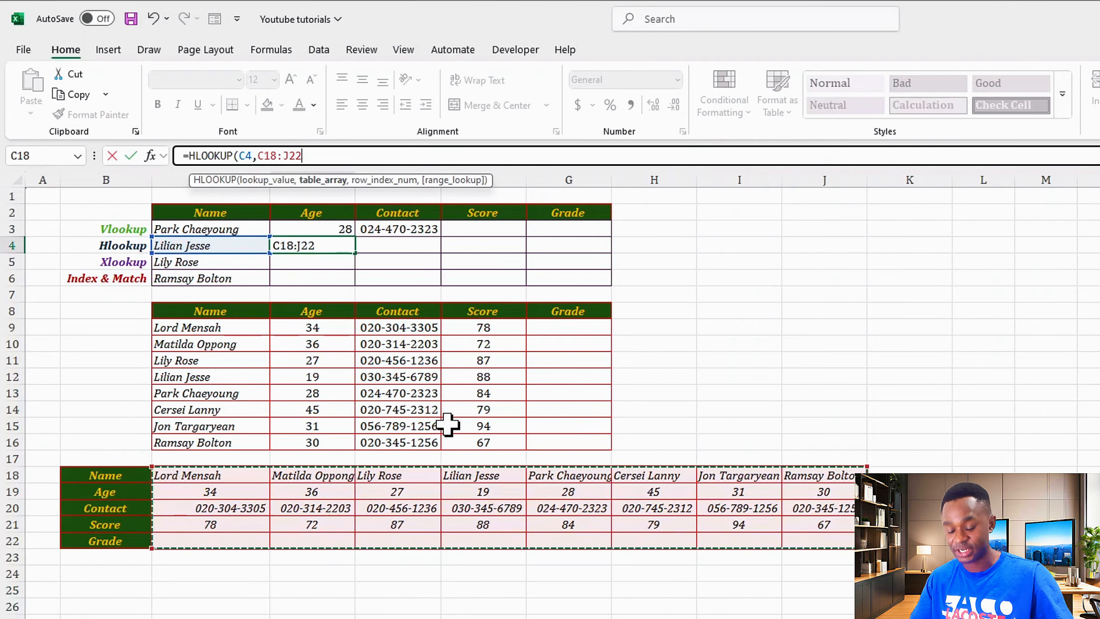
{"action": "type", "text": ",2"}
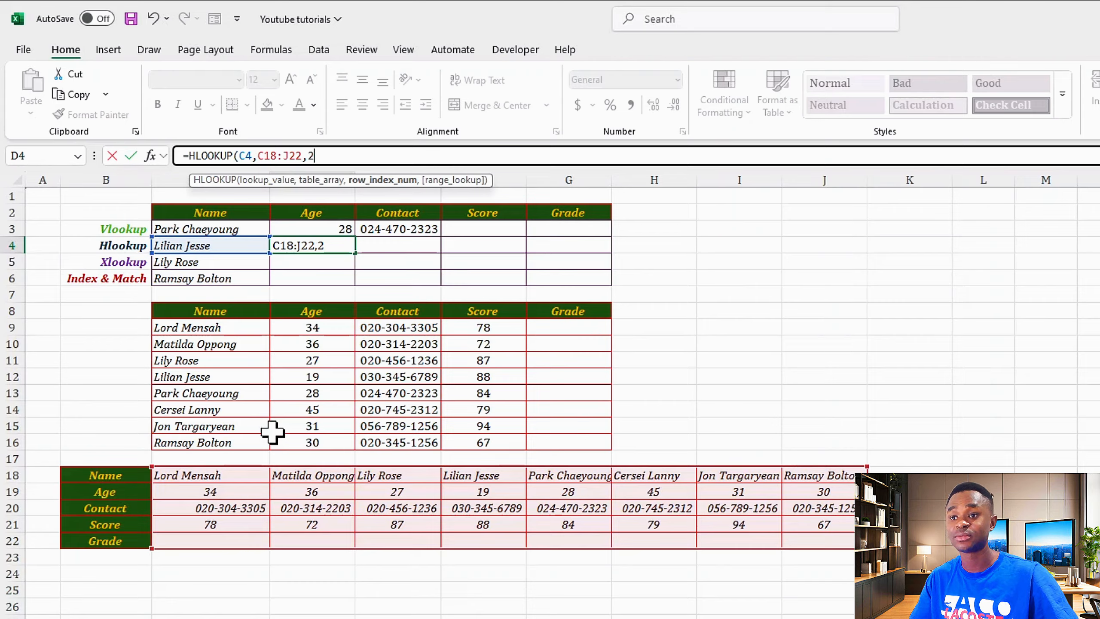
{"action": "type", "text": ","}
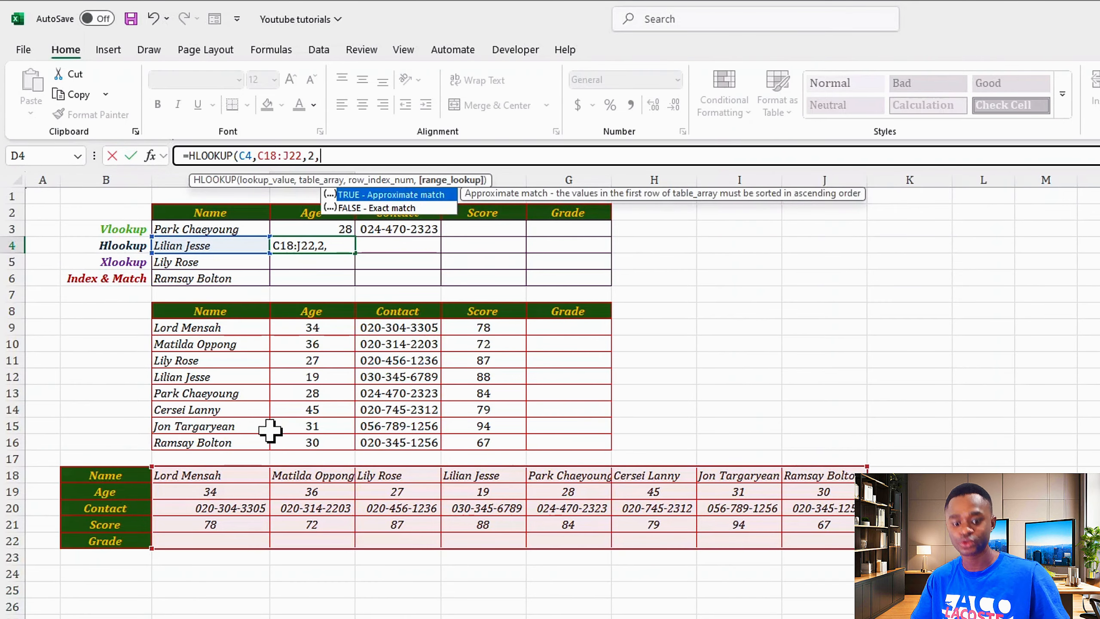
{"action": "key", "text": "Down"}
{"action": "key", "text": "Tab"}
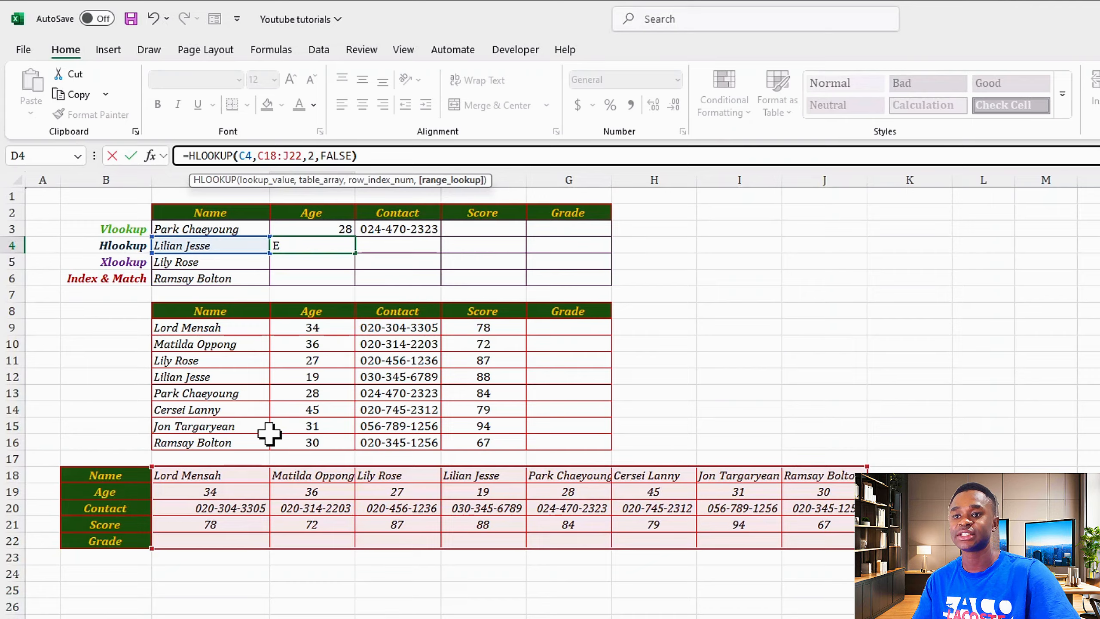
{"action": "key", "text": "Return"}
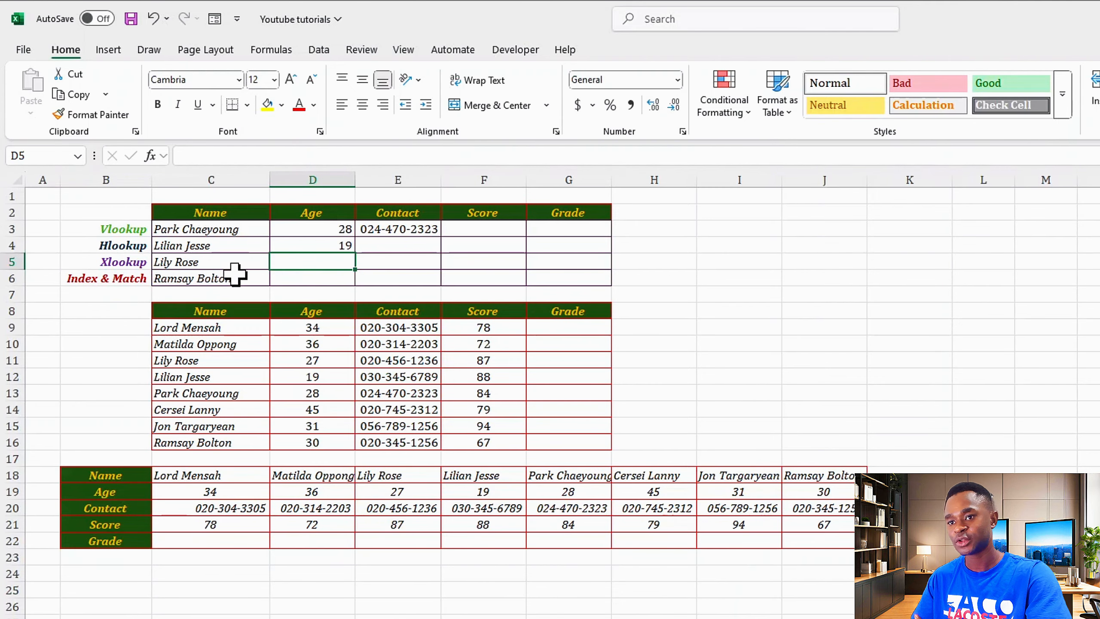
{"action": "left_click", "coordinate": [209, 156]}
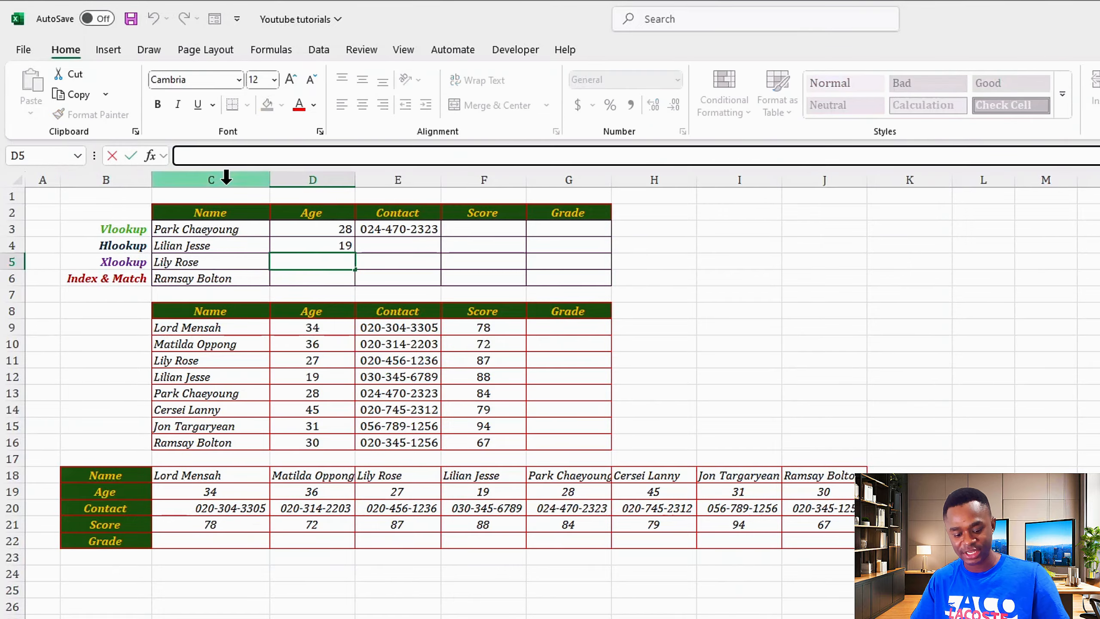
Type =XLOOKUP(C5,$C$9:$C$16,$D$9:$G$16 in D5 with absolute lookup and return ranges.
{"action": "type", "text": "=XLOO"}
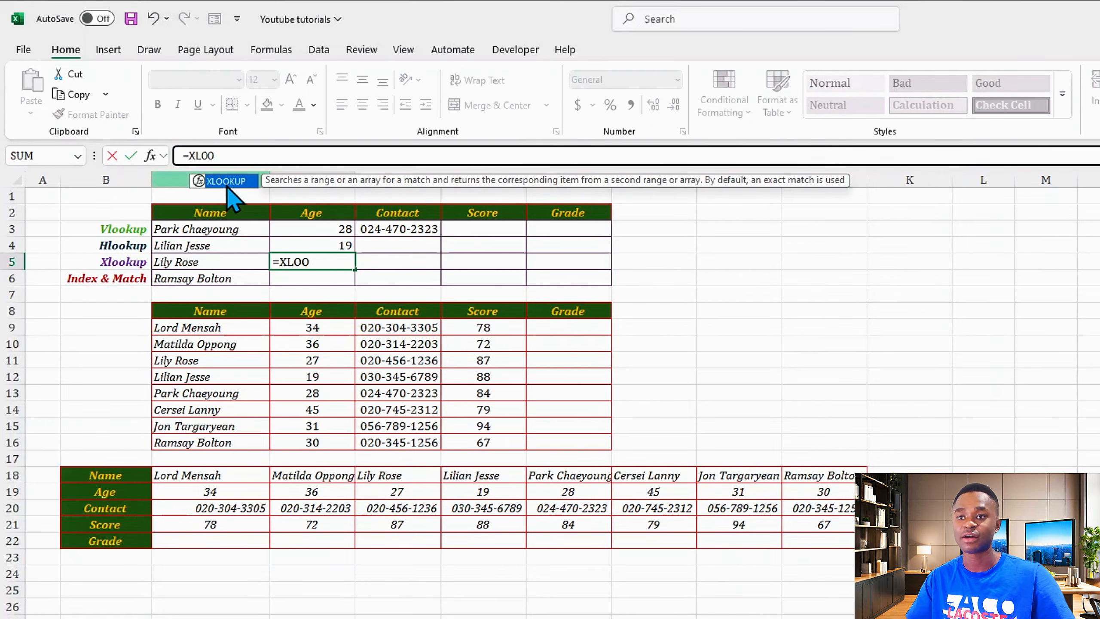
{"action": "key", "text": "Tab"}
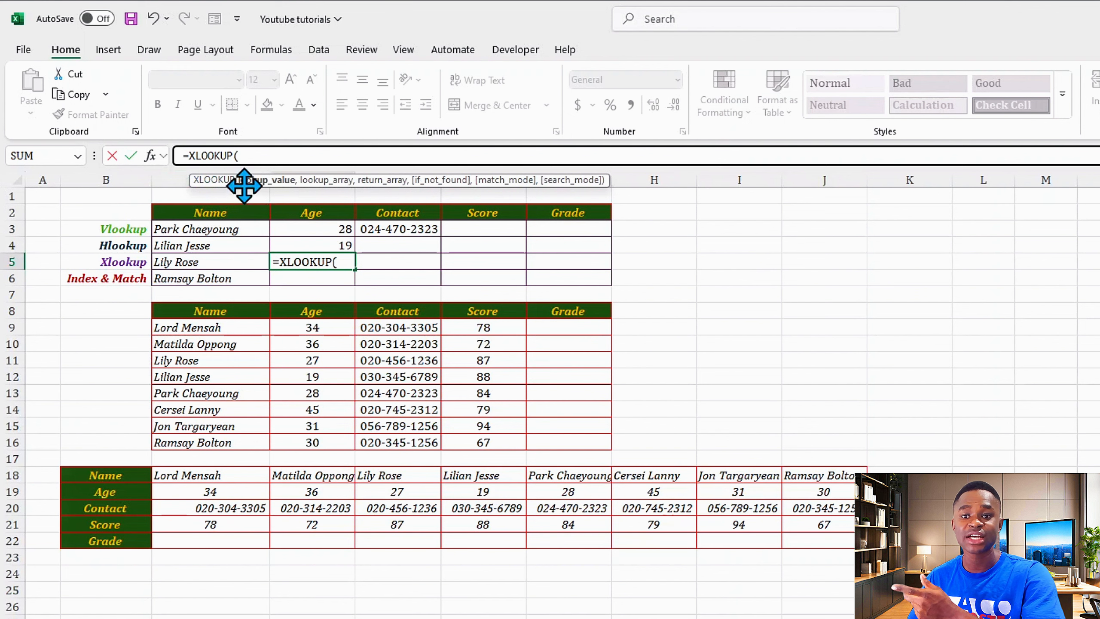
{"action": "left_click", "coordinate": [163, 262]}
{"action": "type", "text": ","}
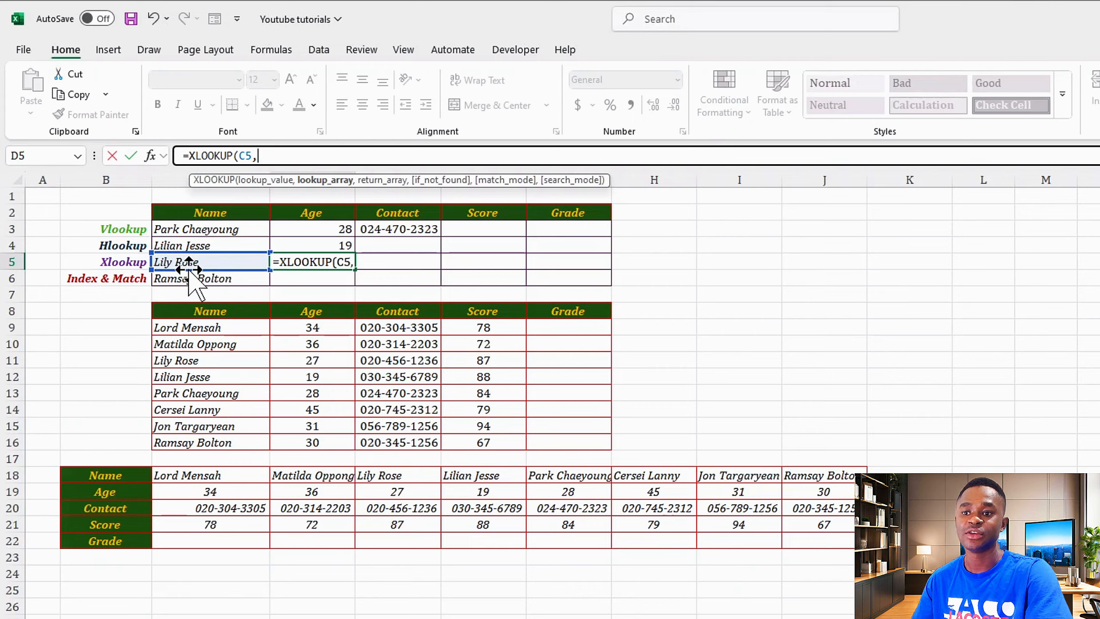
{"action": "left_click_drag", "start_coordinate": [179, 329], "coordinate": [196, 442]}
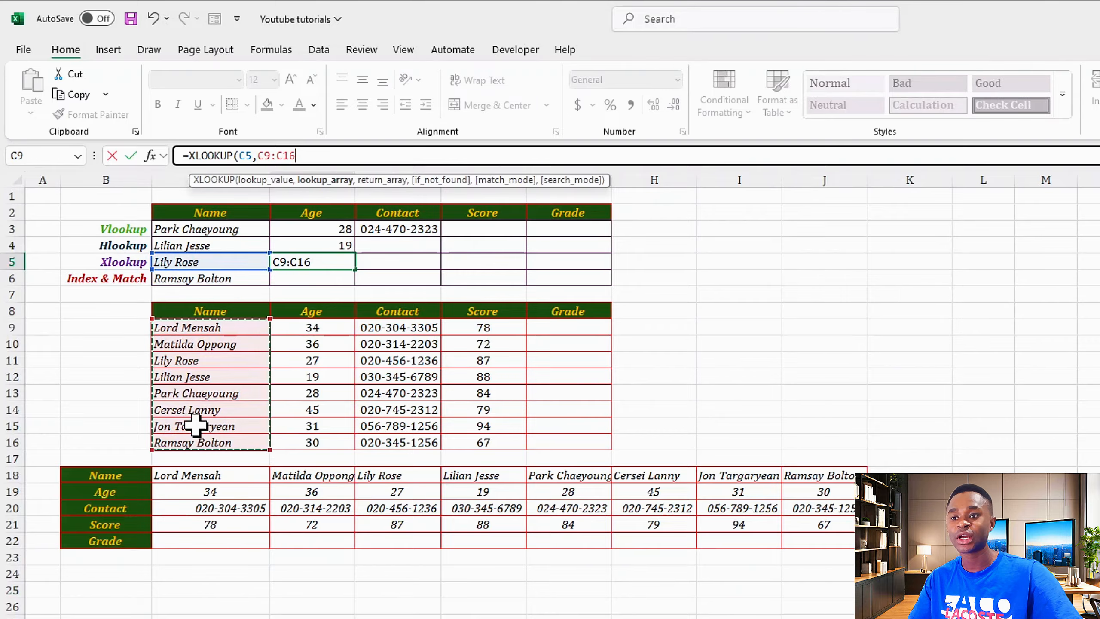
{"action": "key", "text": "F4"}
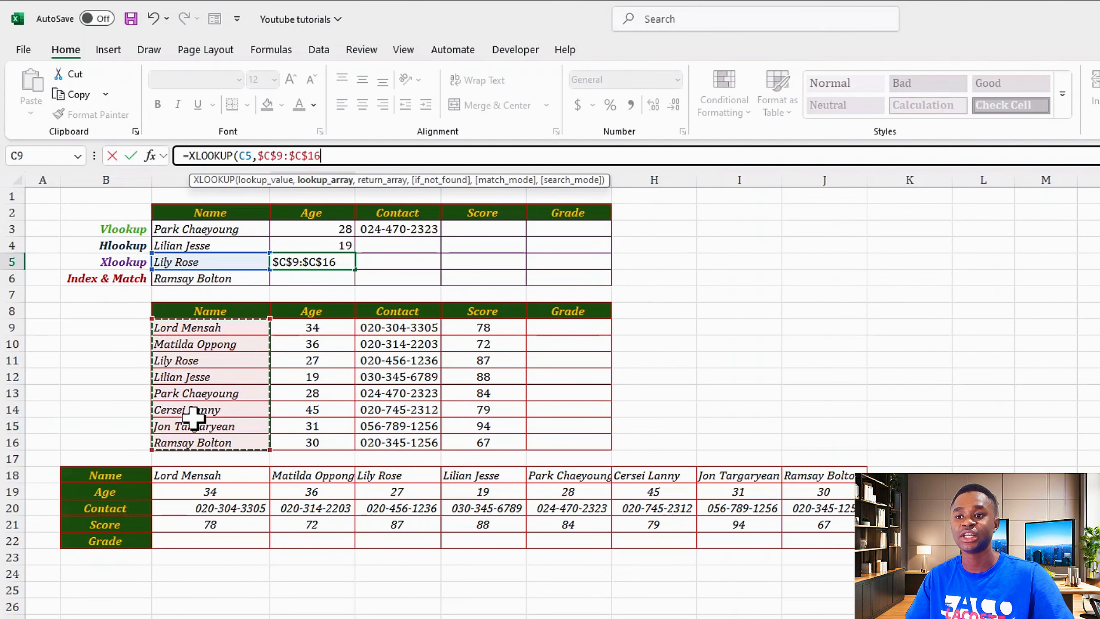
{"action": "type", "text": ","}
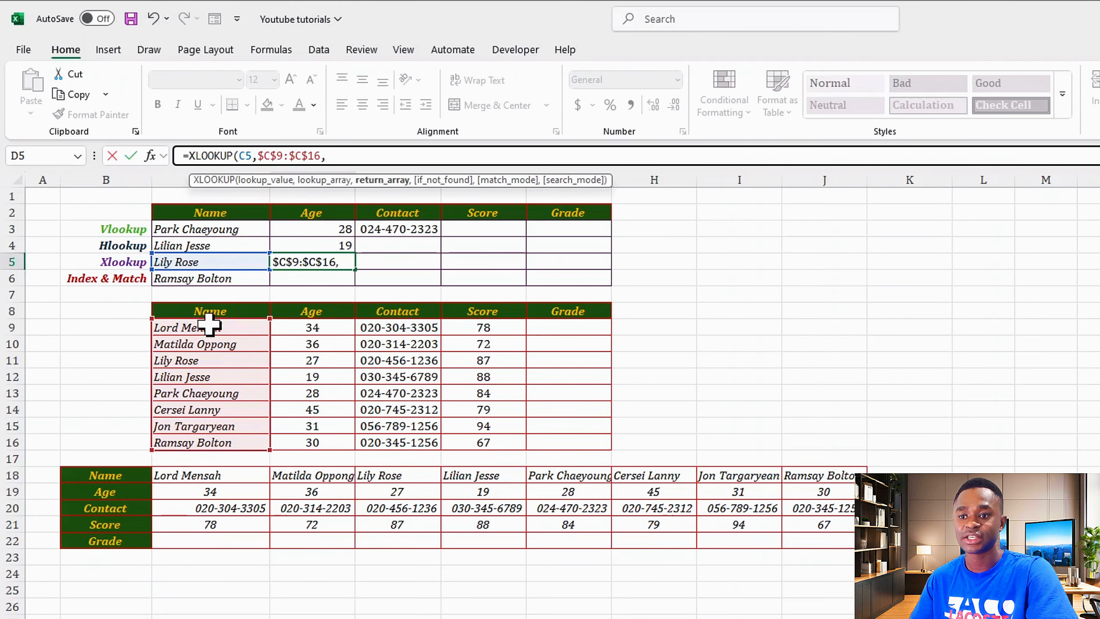
{"action": "left_click_drag", "start_coordinate": [299, 328], "coordinate": [557, 446]}
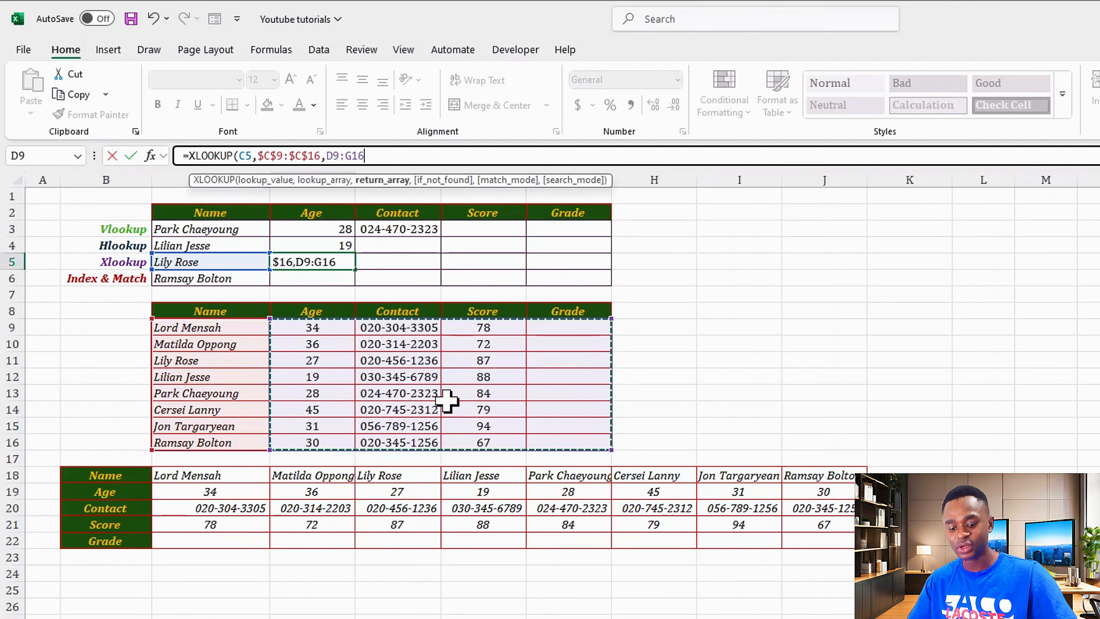
{"action": "key", "text": "F4"}
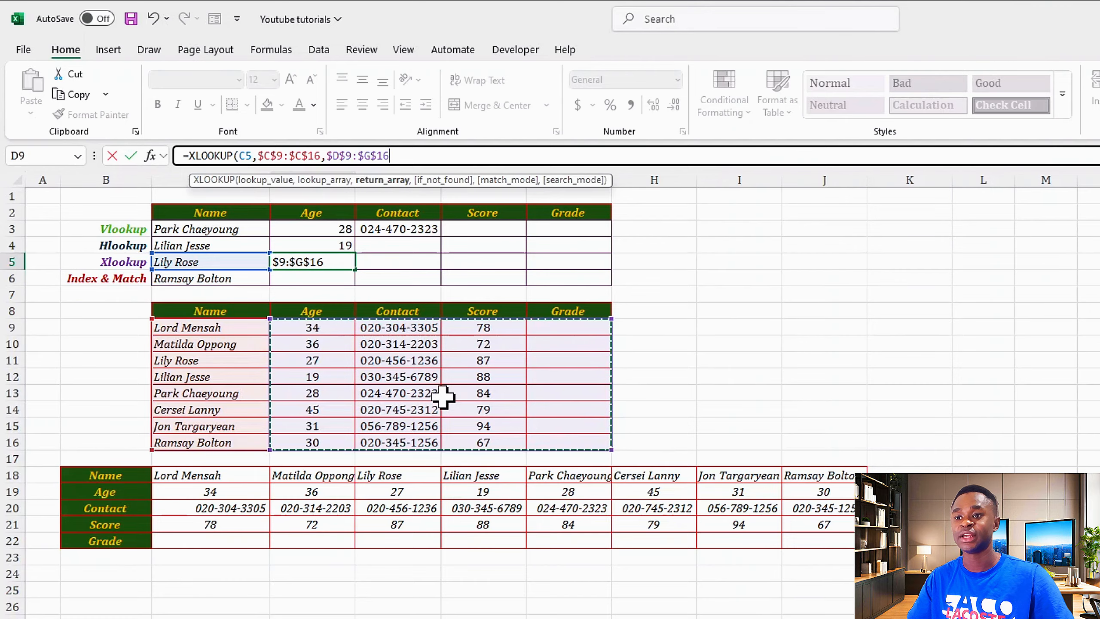
Close the XLOOKUP with a "not found" fallback so row 5 spills age 27, score 87, grade 0.
{"action": "type", "text": ","}
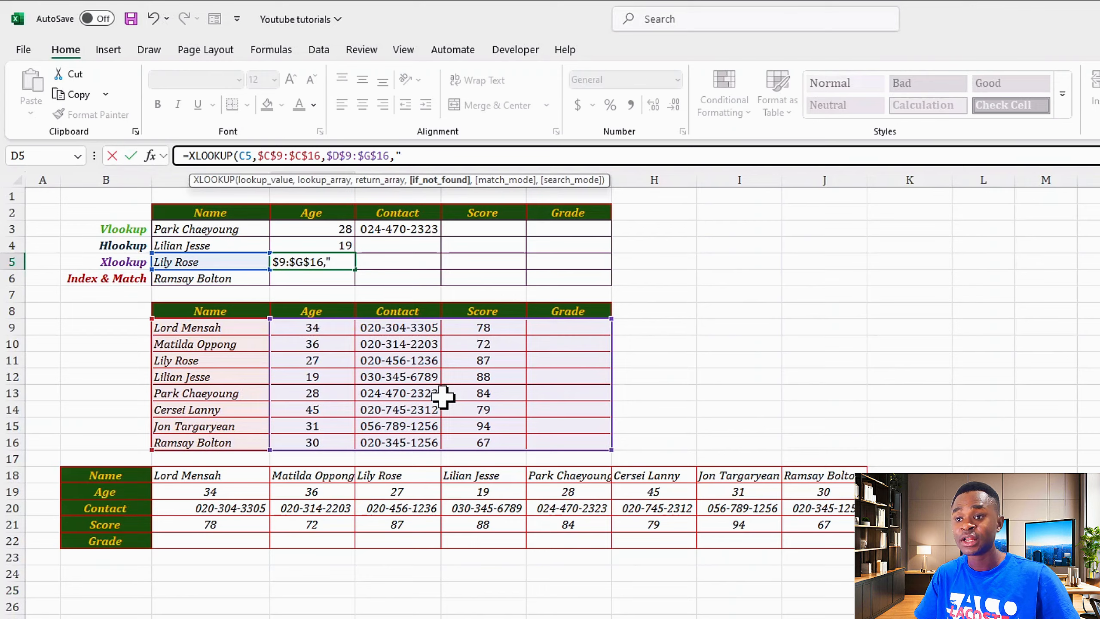
{"action": "type", "text": "ot fou"}
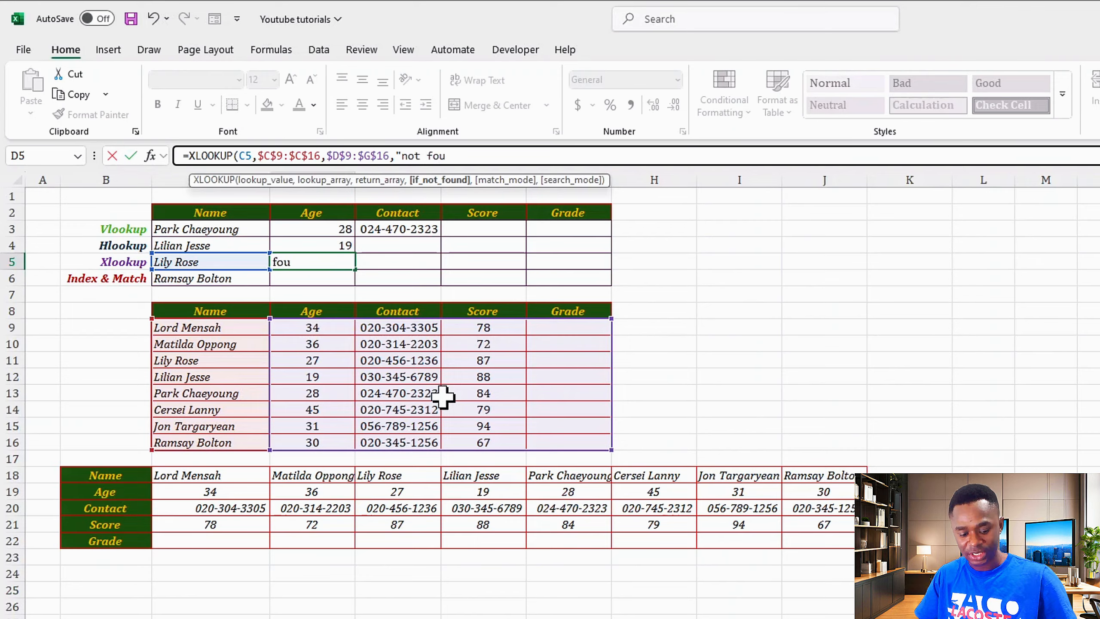
{"action": "type", "text": "nd"}
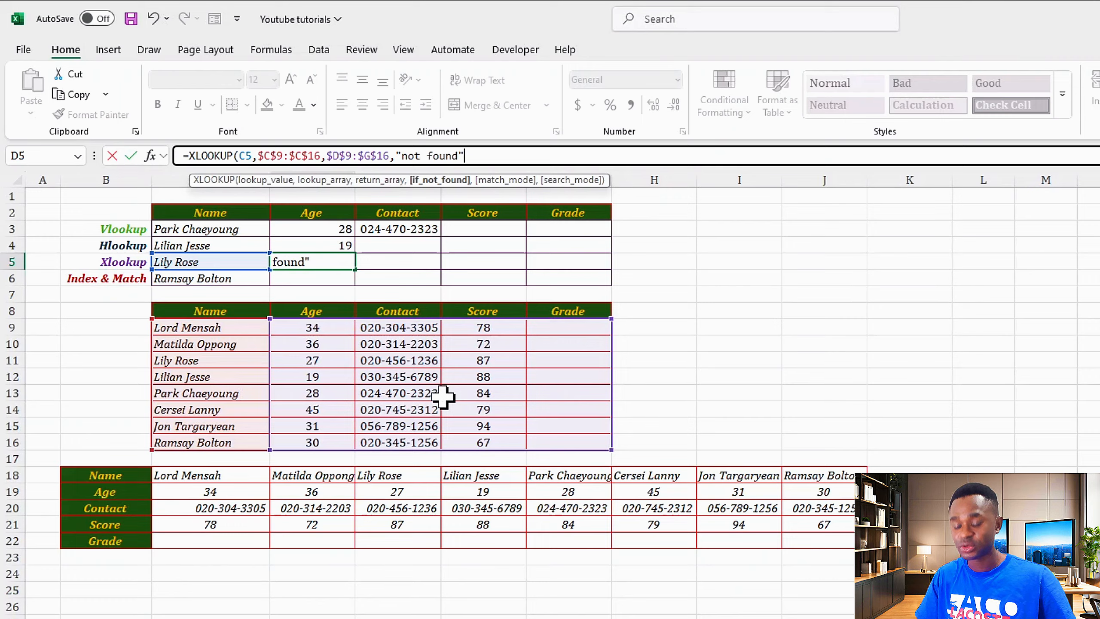
{"action": "type", "text": "\")"}
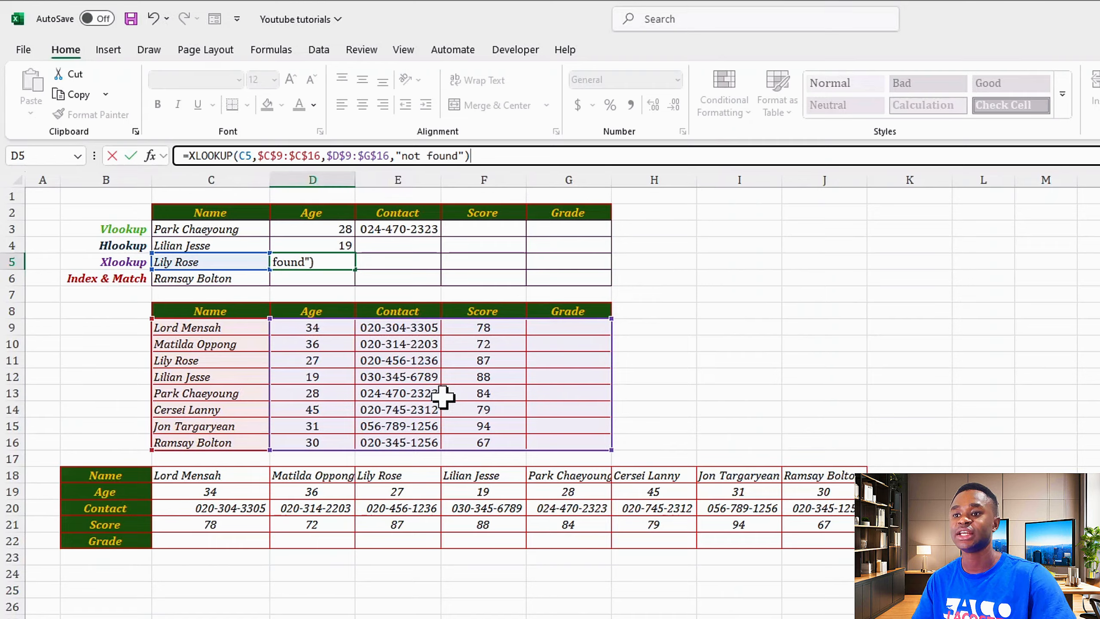
{"action": "key", "text": "Return"}
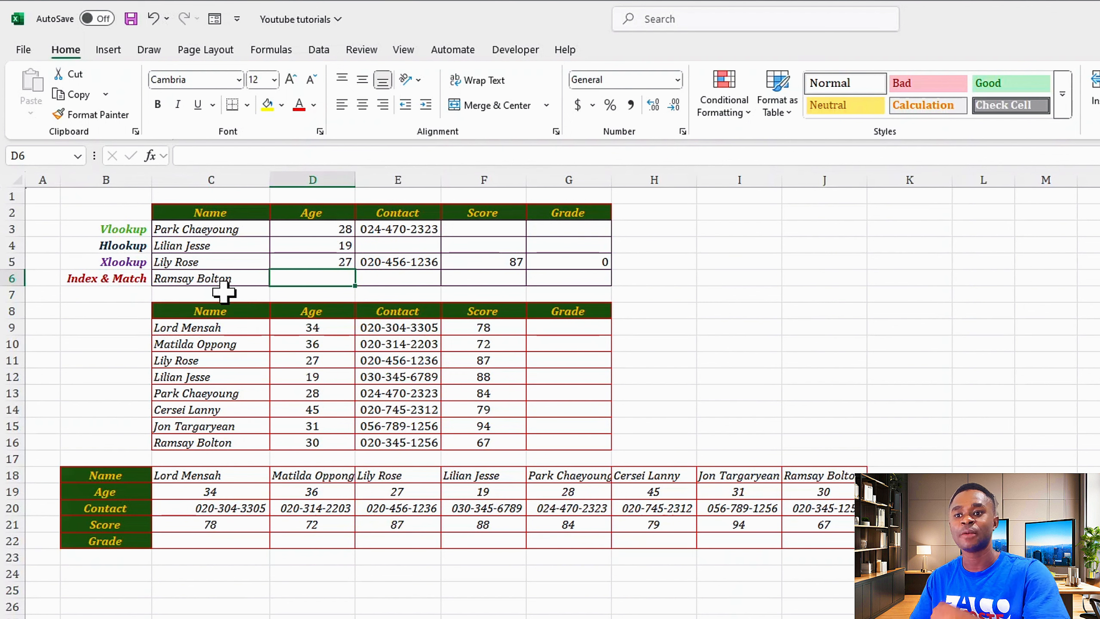
Change the name in C5 to an altered value to test the not-found fallback.
{"action": "left_click", "coordinate": [227, 262]}
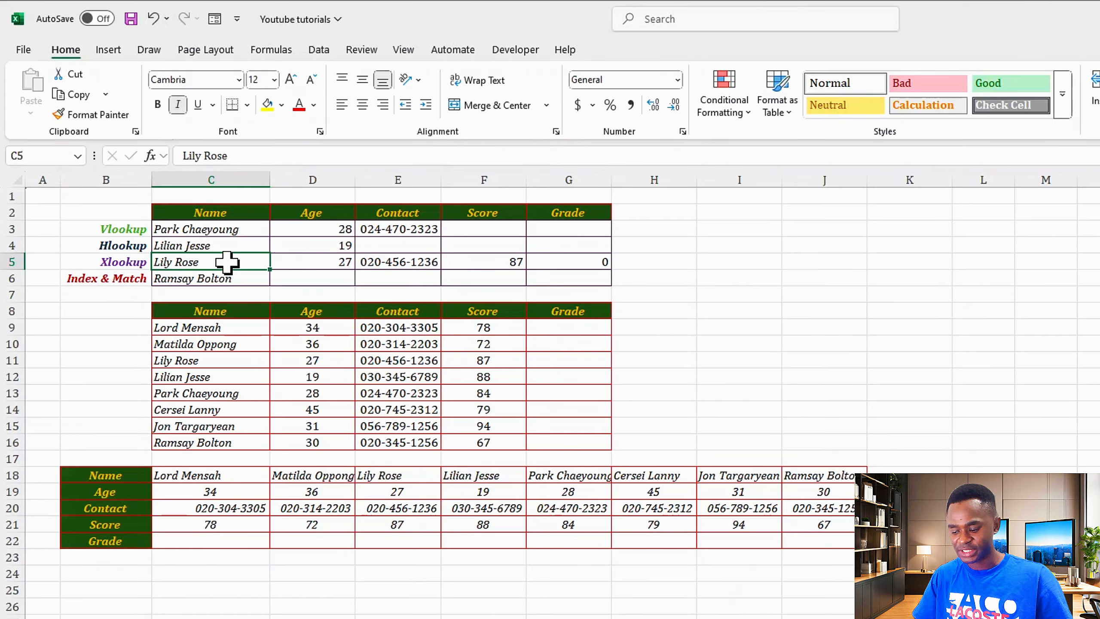
{"action": "type", "text": "Lione"}
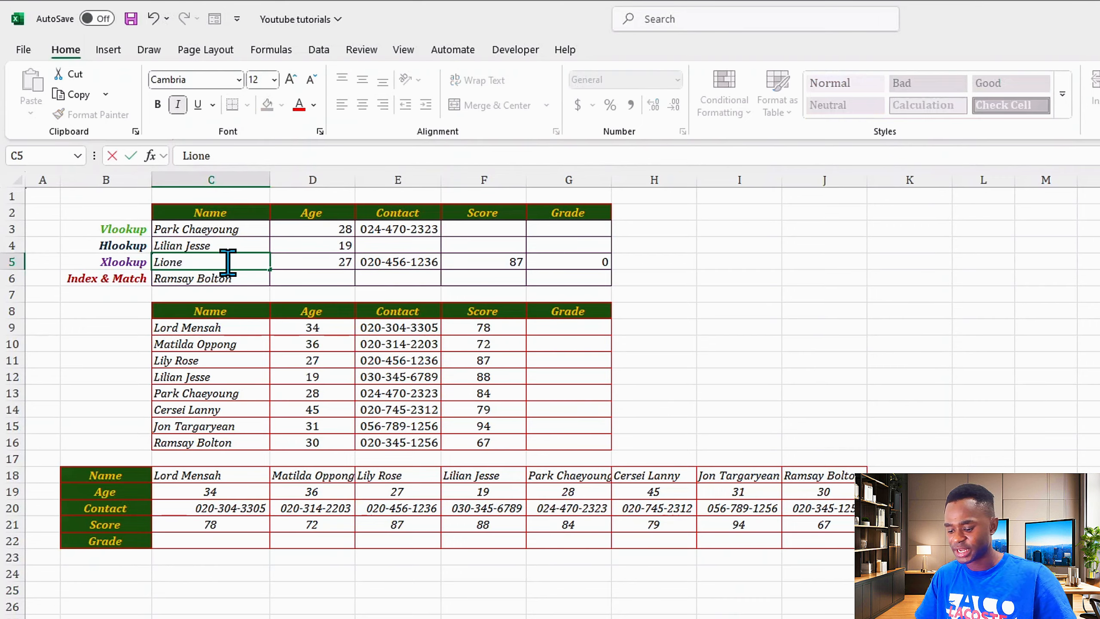
{"action": "key", "text": "Return"}
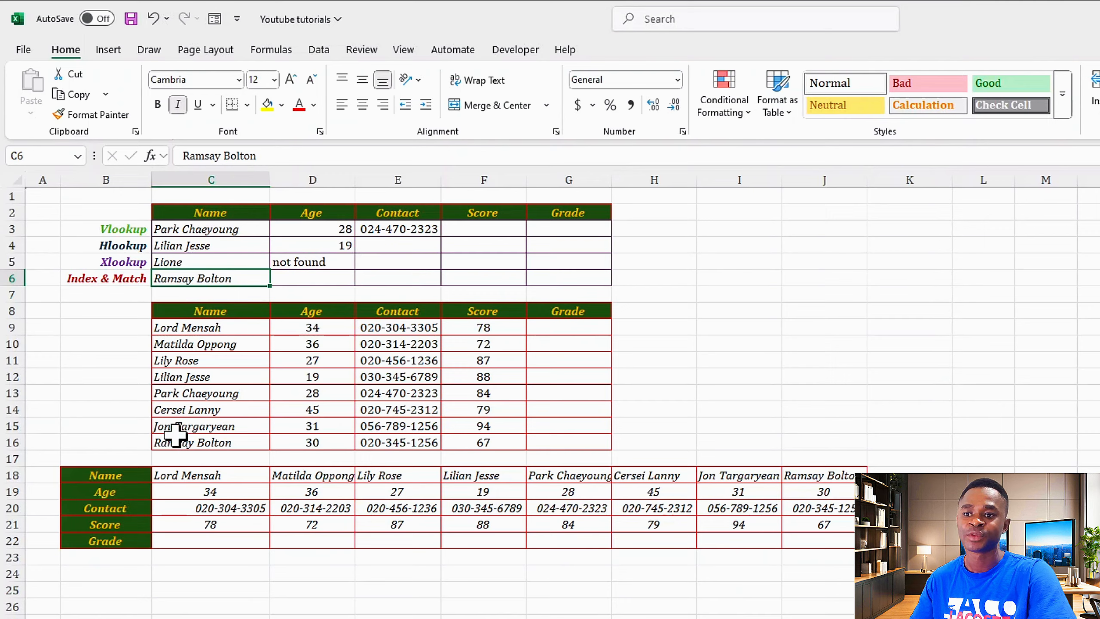
Enter a valid name from the source table in C5, so row 5 returns age 34 and score 78.
{"action": "left_click", "coordinate": [203, 261]}
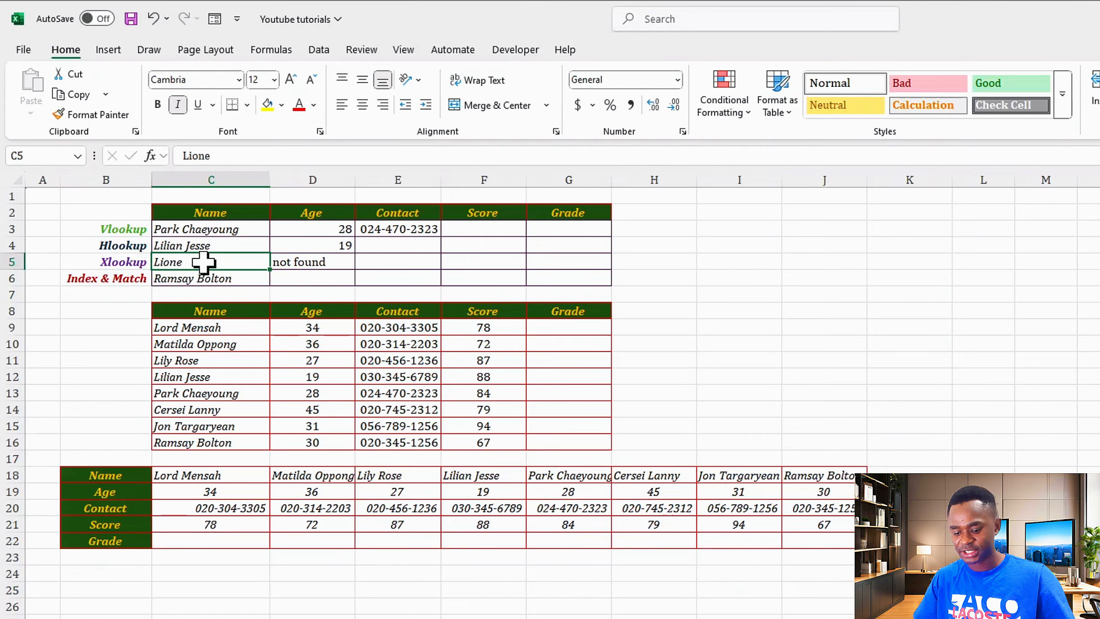
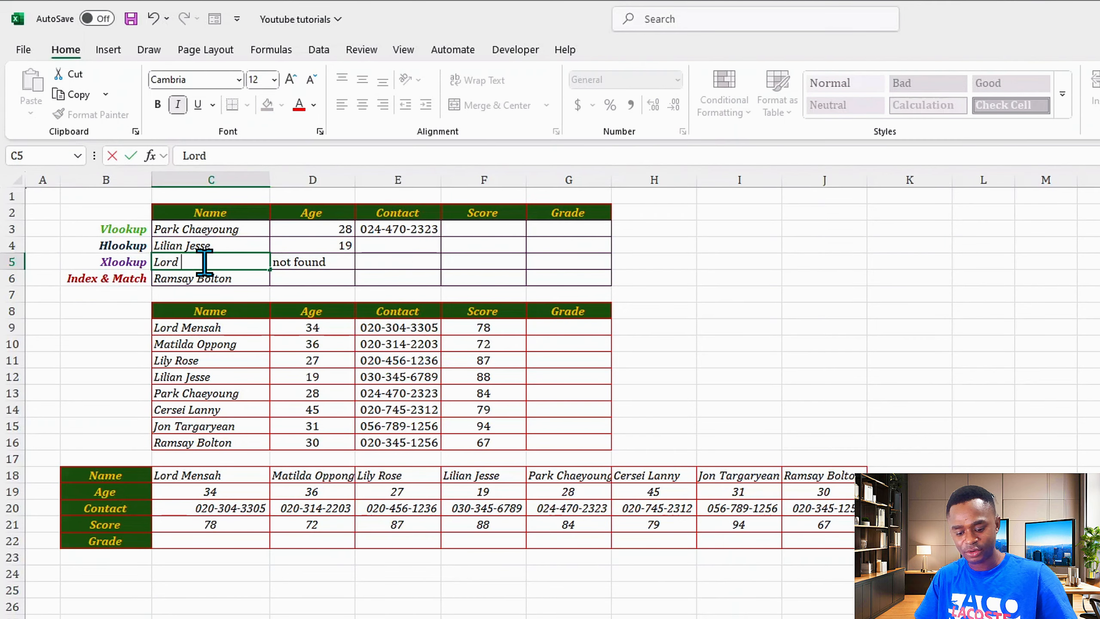
{"action": "key", "text": "Return"}
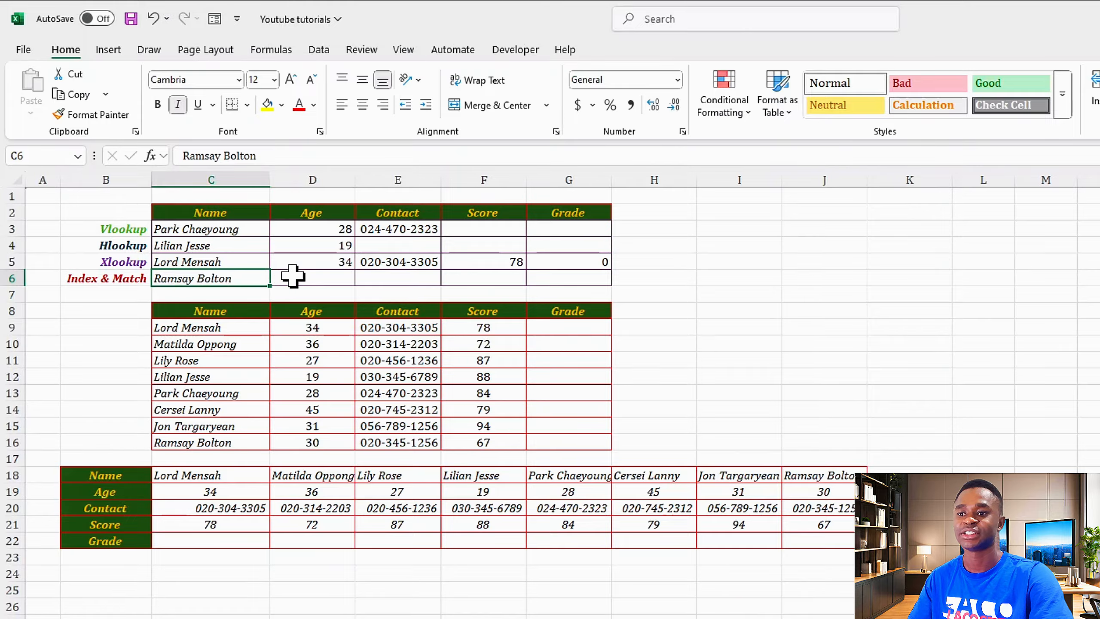
Start an INDEX formula in D6 over C9:G16 with a nested MATCH for the row.
{"action": "left_click", "coordinate": [311, 275]}
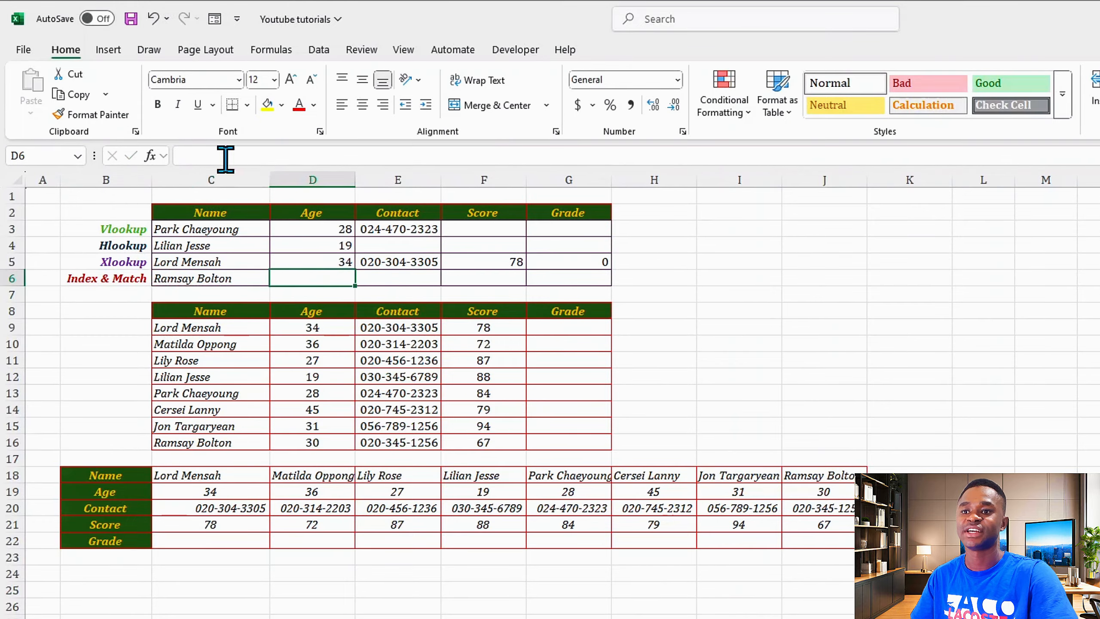
{"action": "left_click", "coordinate": [207, 154]}
{"action": "type", "text": "=index"}
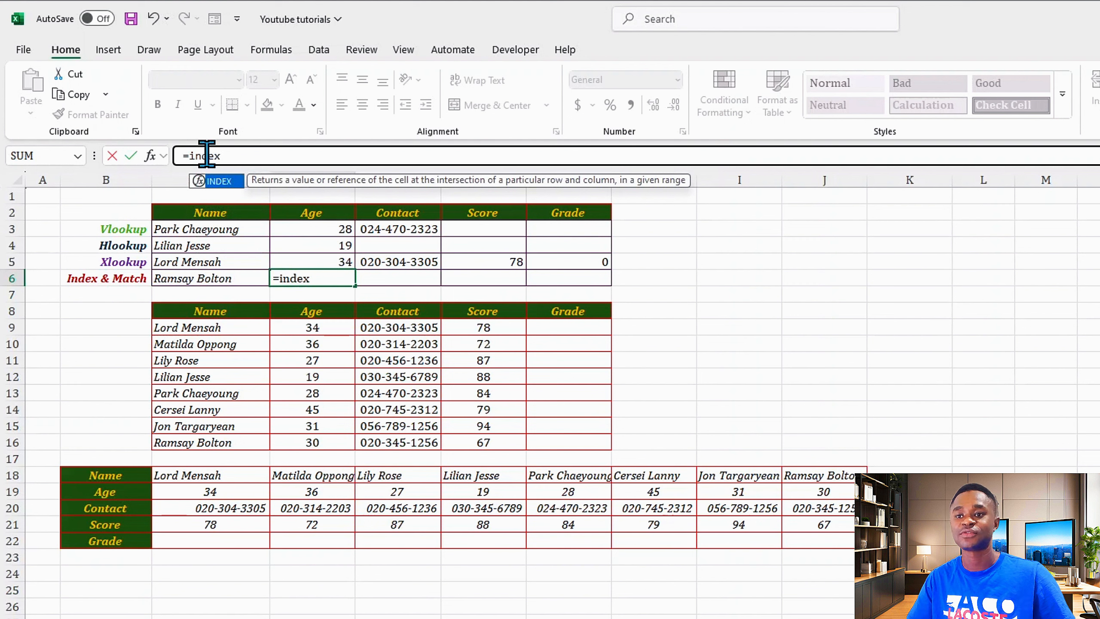
{"action": "key", "text": "Tab"}
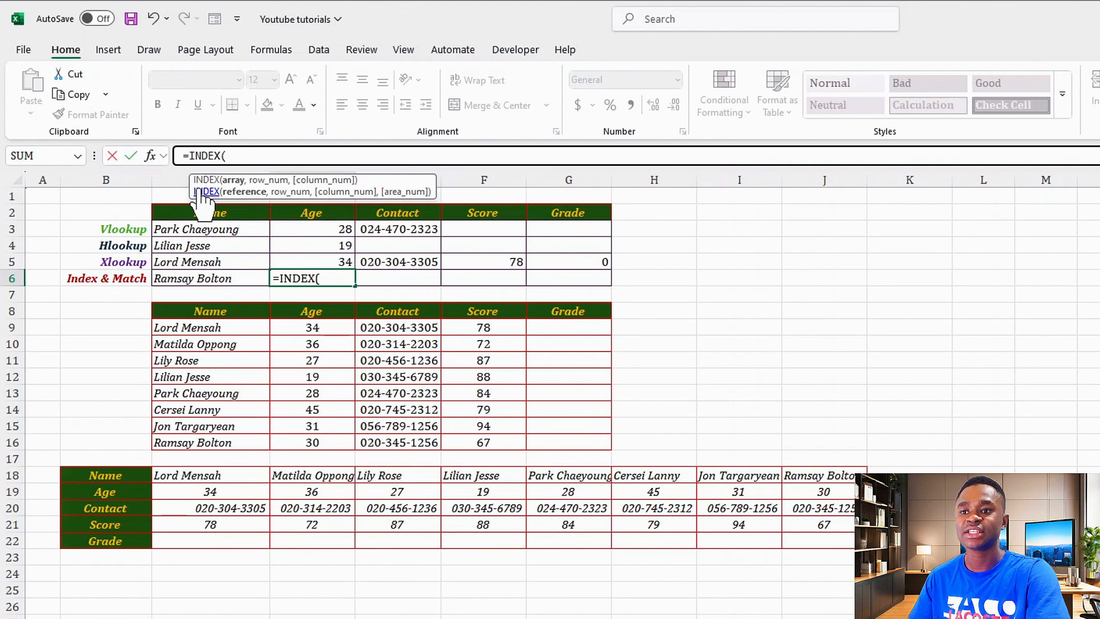
{"action": "left_click_drag", "start_coordinate": [217, 326], "coordinate": [543, 437]}
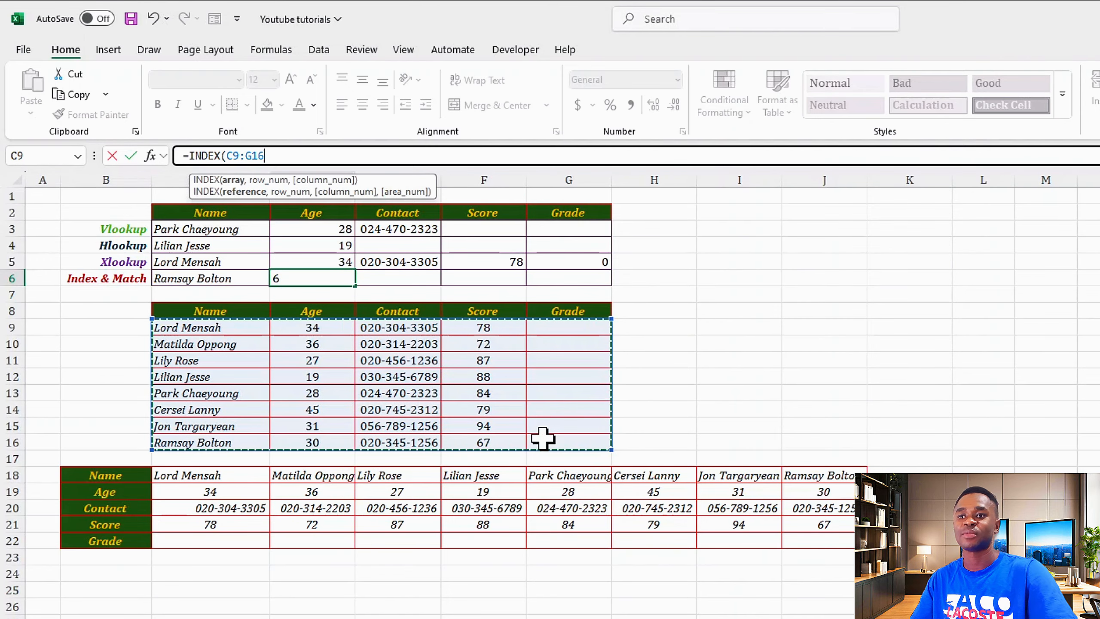
{"action": "type", "text": ","}
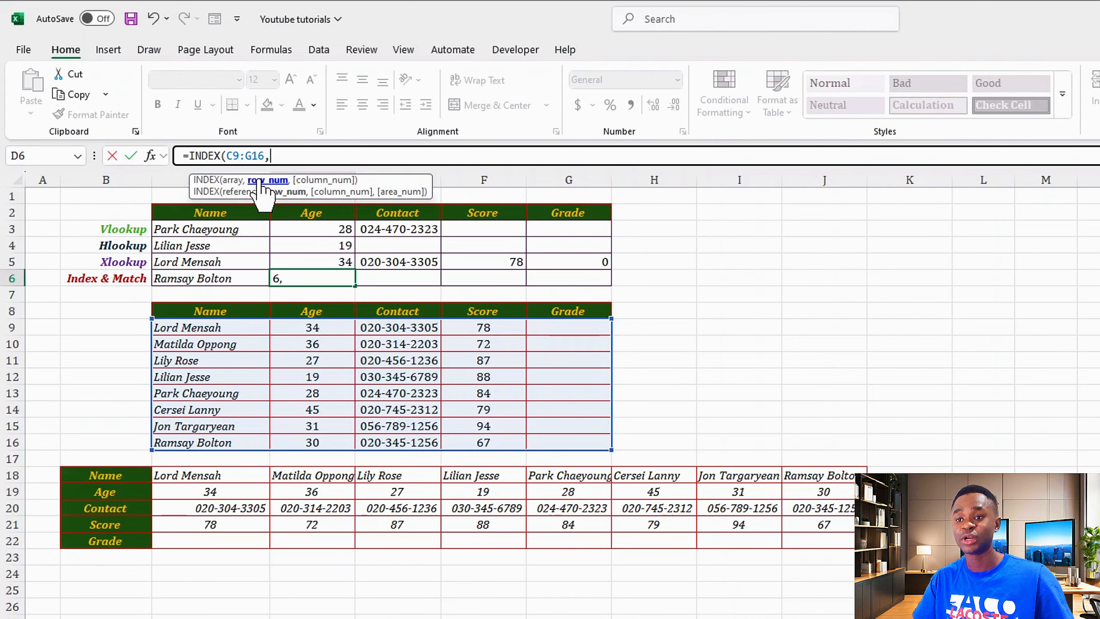
{"action": "type", "text": "mat"}
{"action": "type", "text": "ch"}
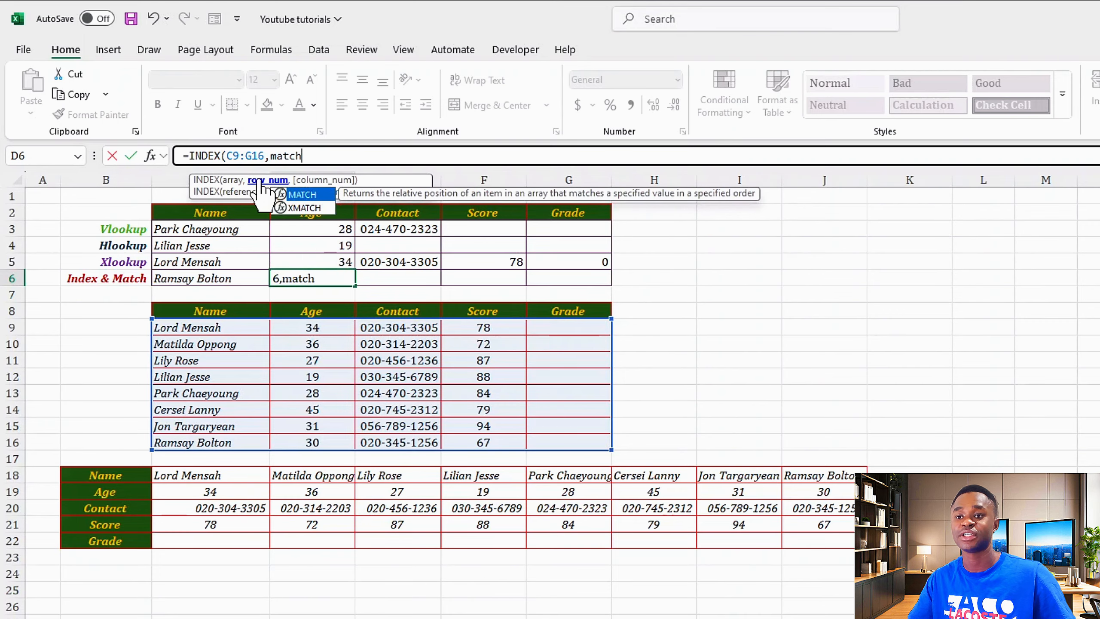
{"action": "key", "text": "Tab"}
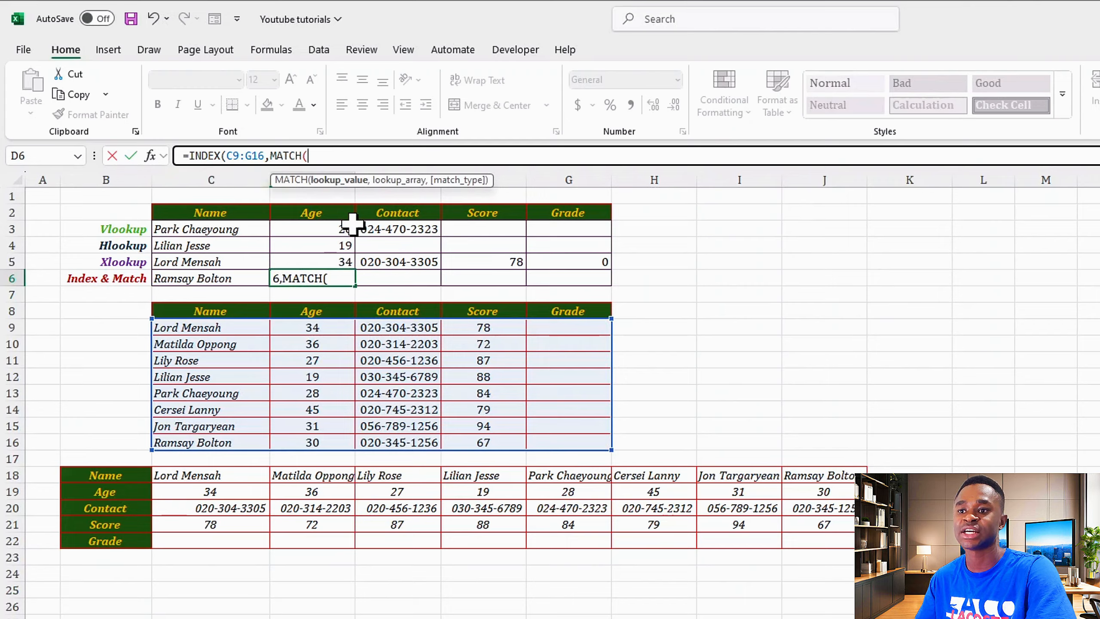
Match C6 exactly in C9:C16 and return column 2, so D6 shows 30.
{"action": "left_click", "coordinate": [179, 279]}
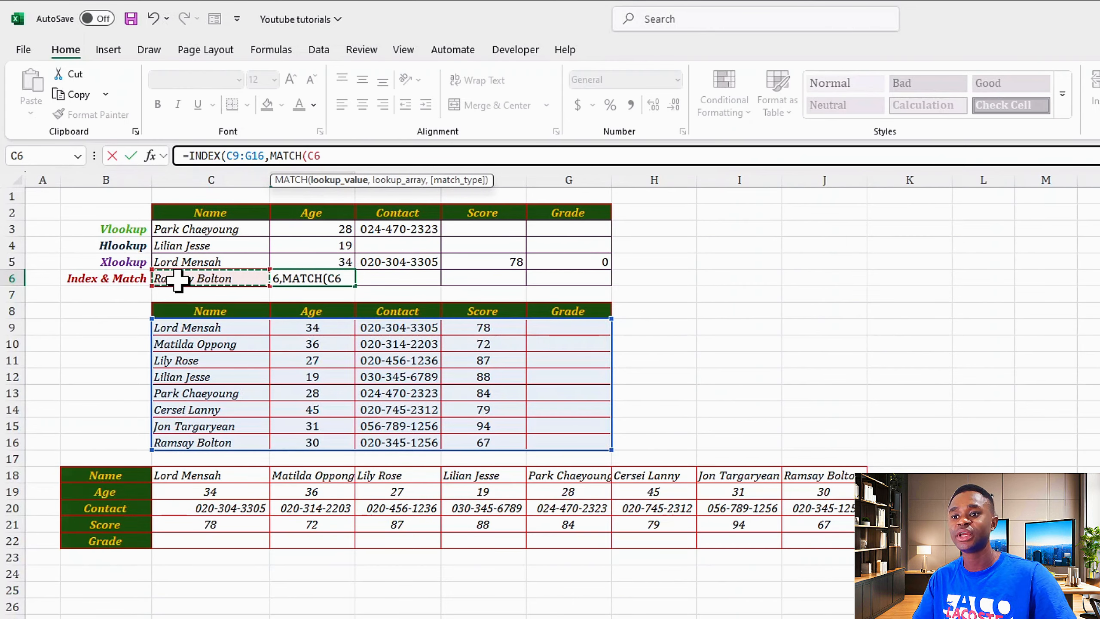
{"action": "type", "text": ","}
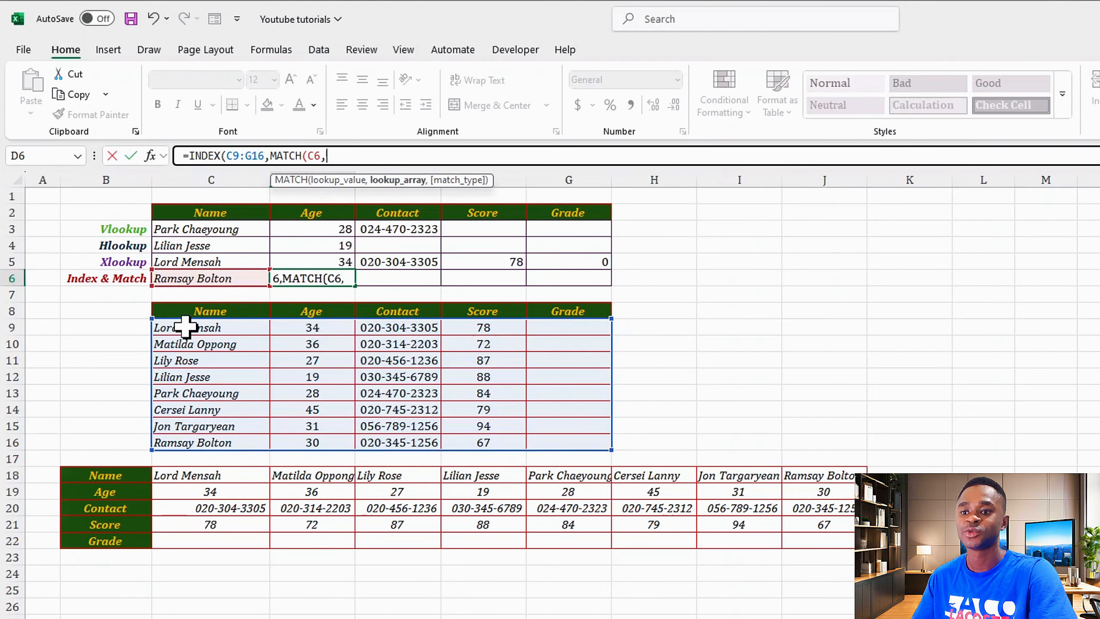
{"action": "left_click_drag", "start_coordinate": [186, 328], "coordinate": [186, 439]}
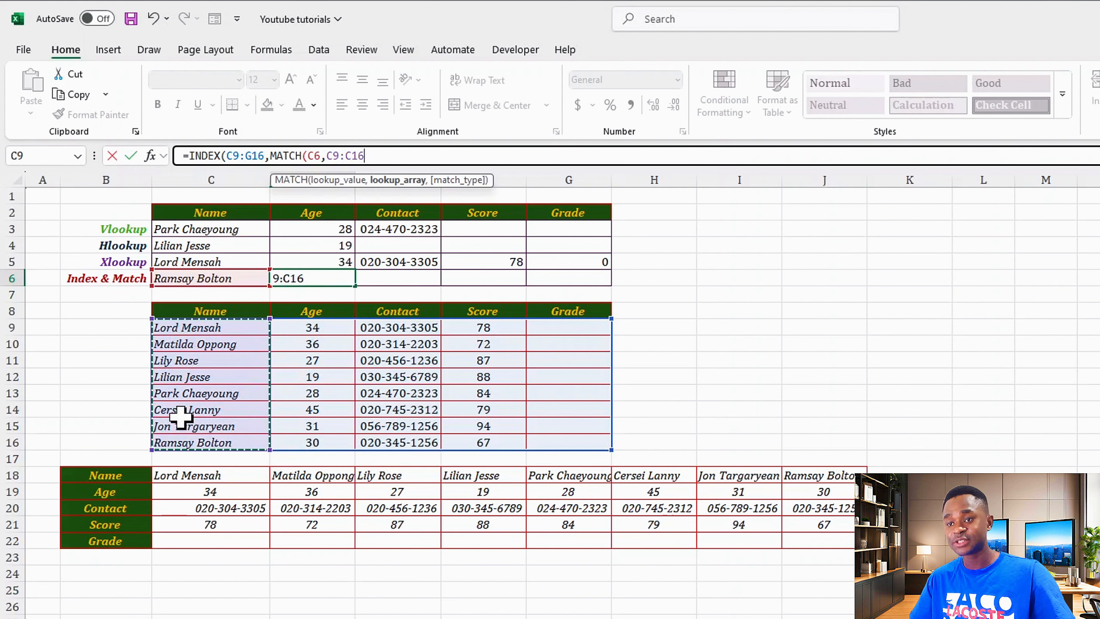
{"action": "type", "text": ","}
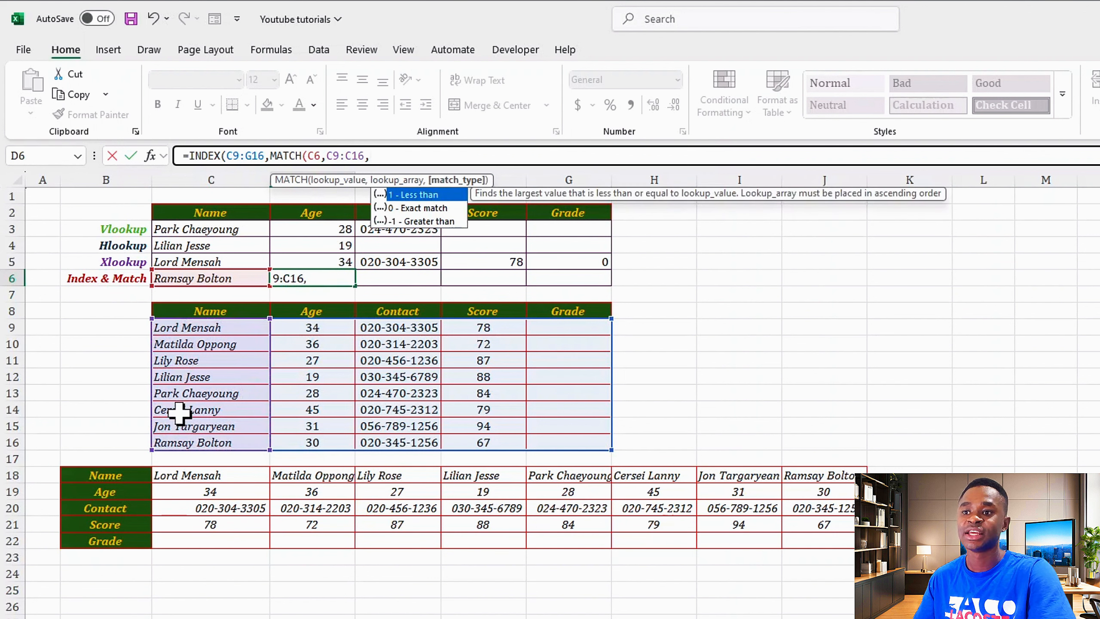
{"action": "key", "text": "Down"}
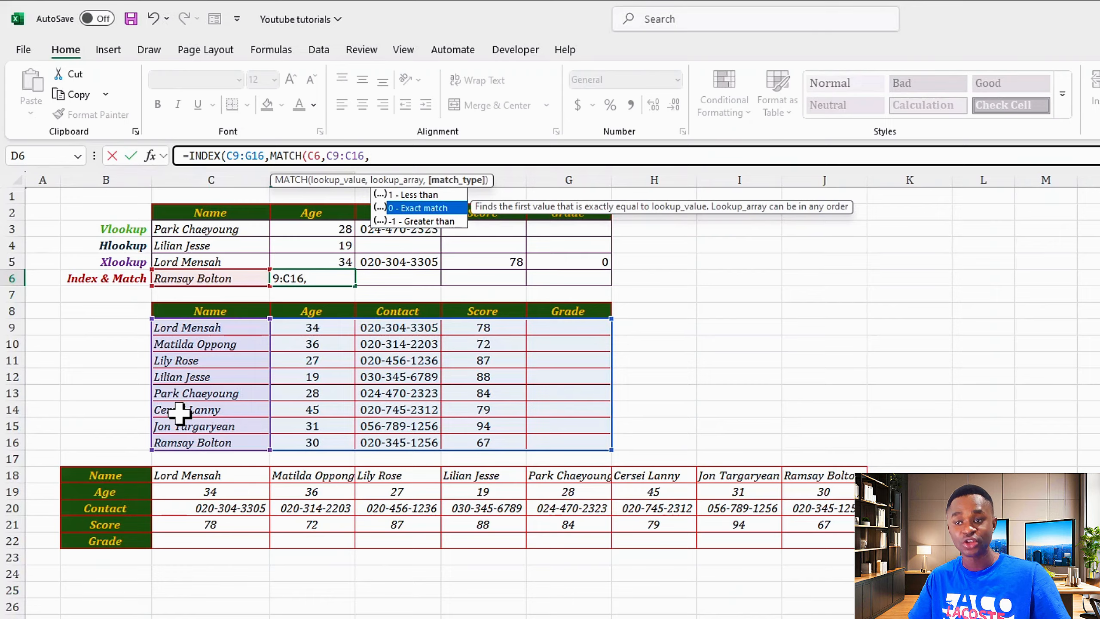
{"action": "type", "text": "0"}
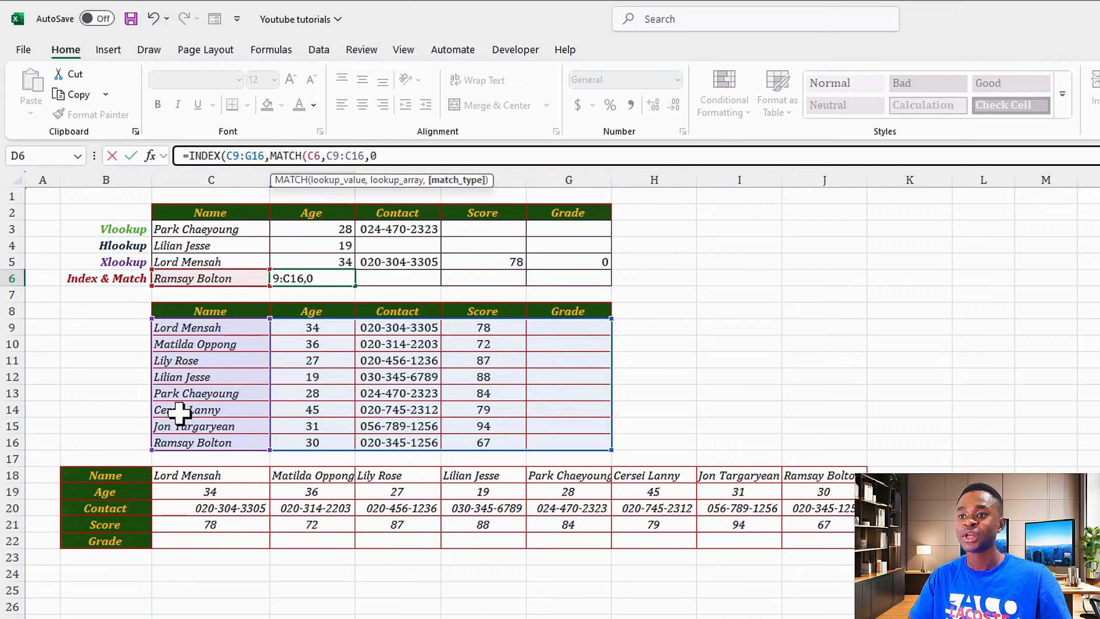
{"action": "type", "text": ")"}
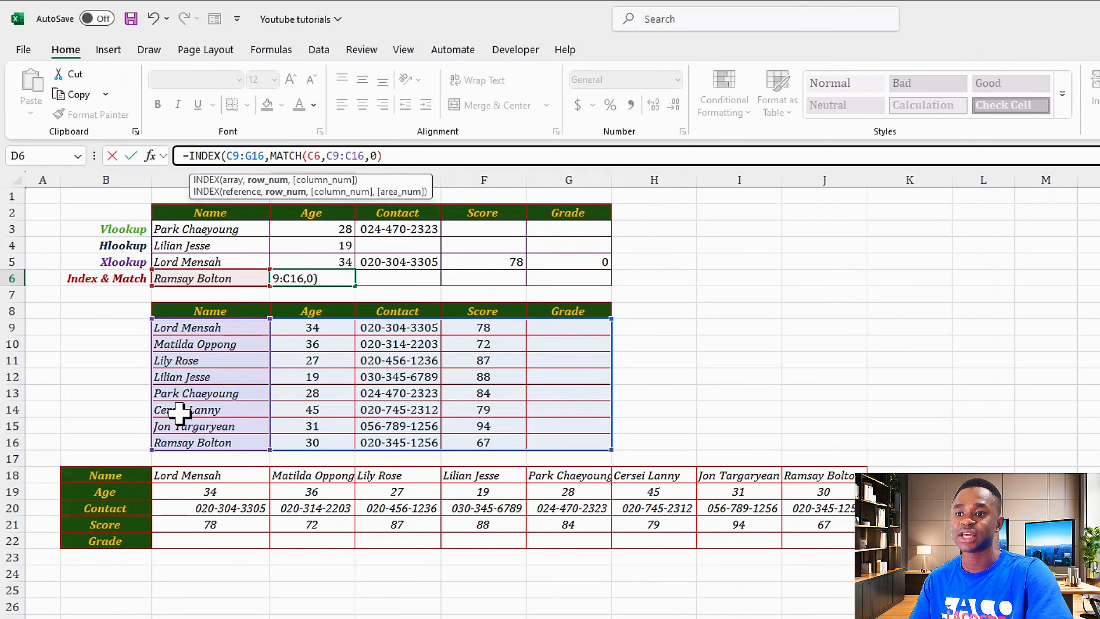
{"action": "type", "text": ","}
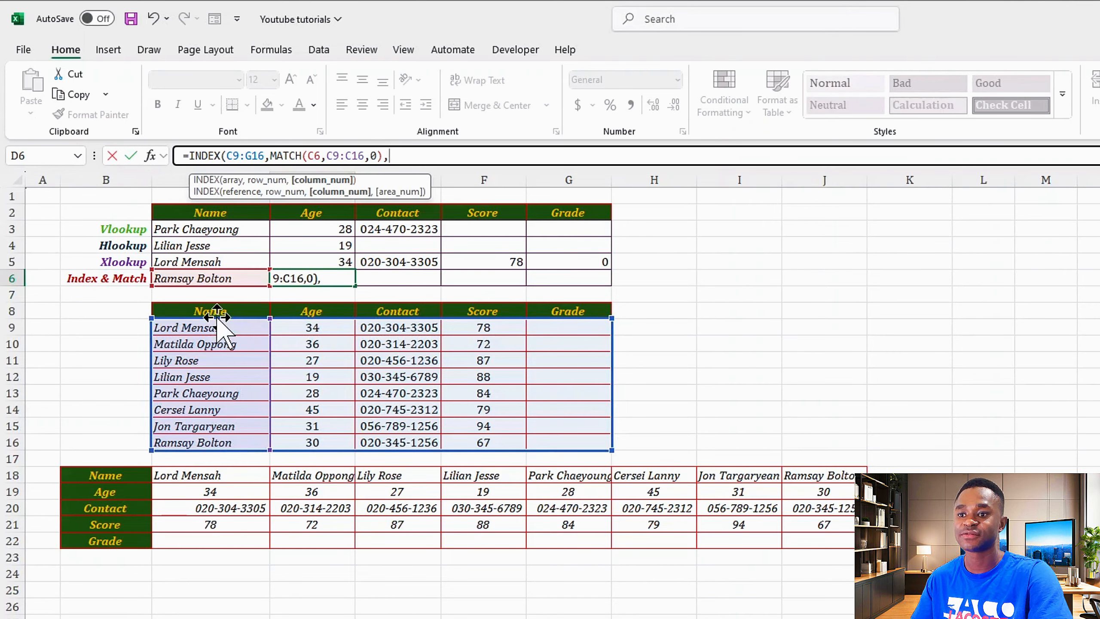
{"action": "type", "text": "2"}
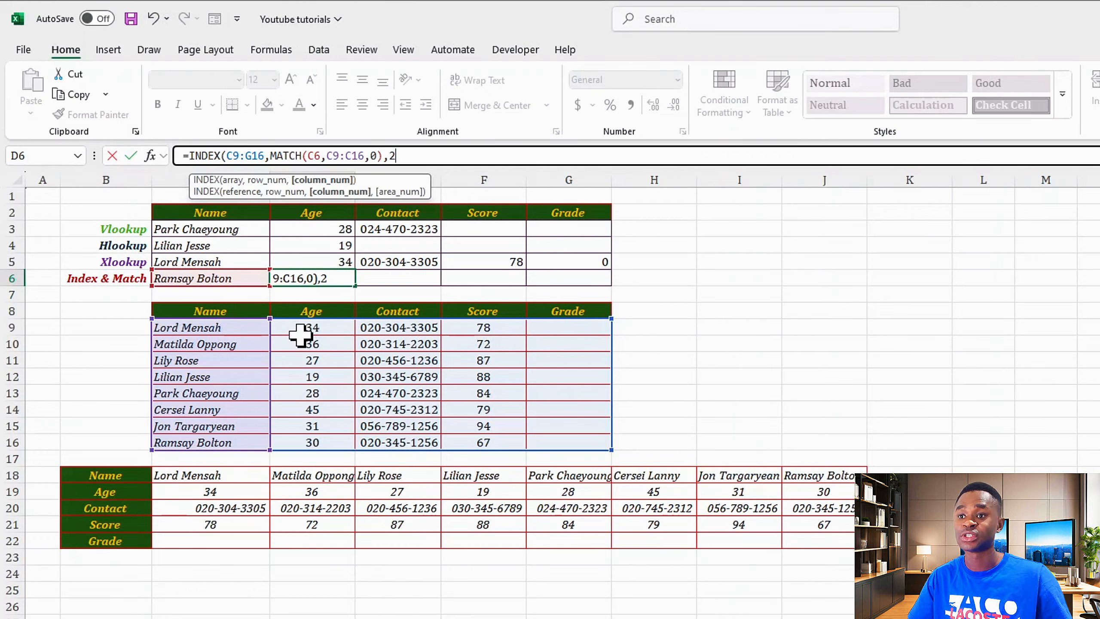
{"action": "type", "text": ")"}
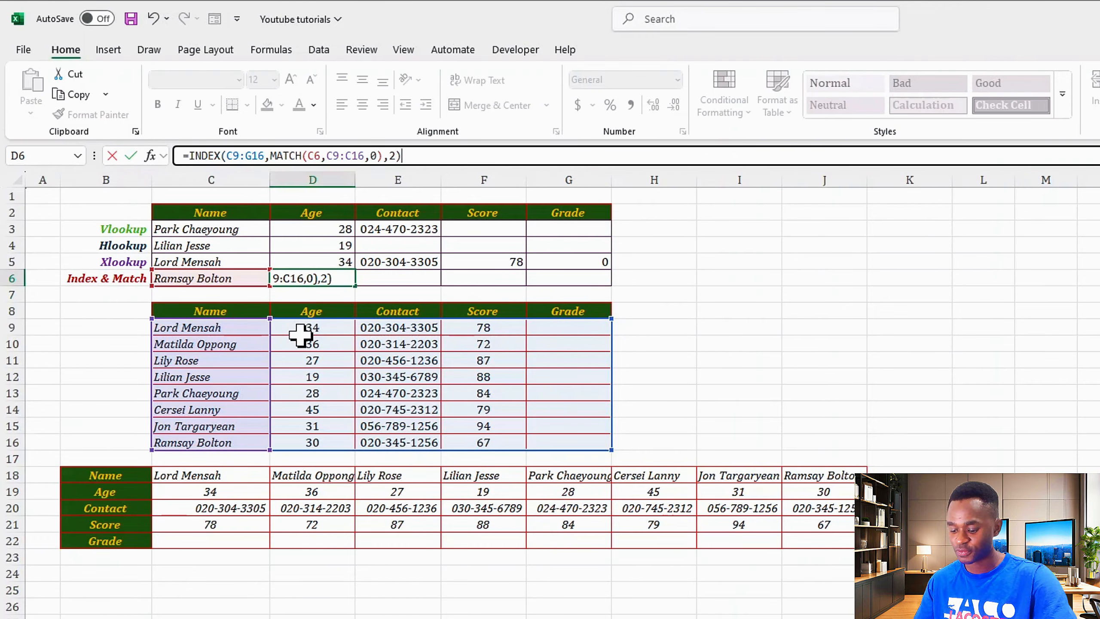
{"action": "key", "text": "Return"}
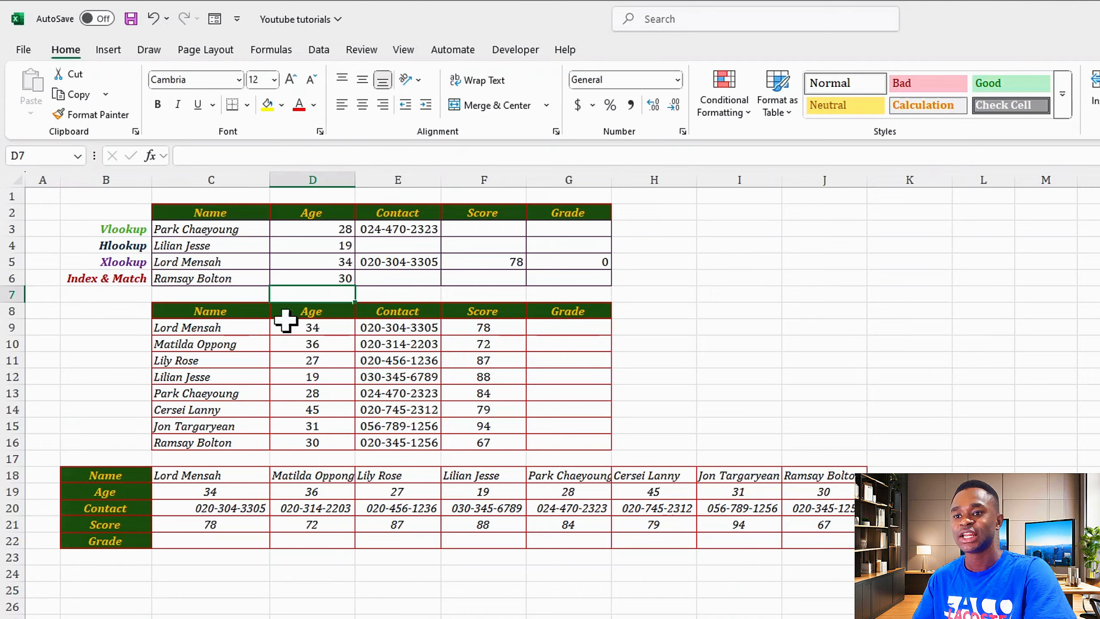
{"action": "left_click", "coordinate": [285, 277]}
Delete D6's INDEX/MATCH formula and select D6:G6 to enter a new one.
{"action": "key", "text": "Delete"}
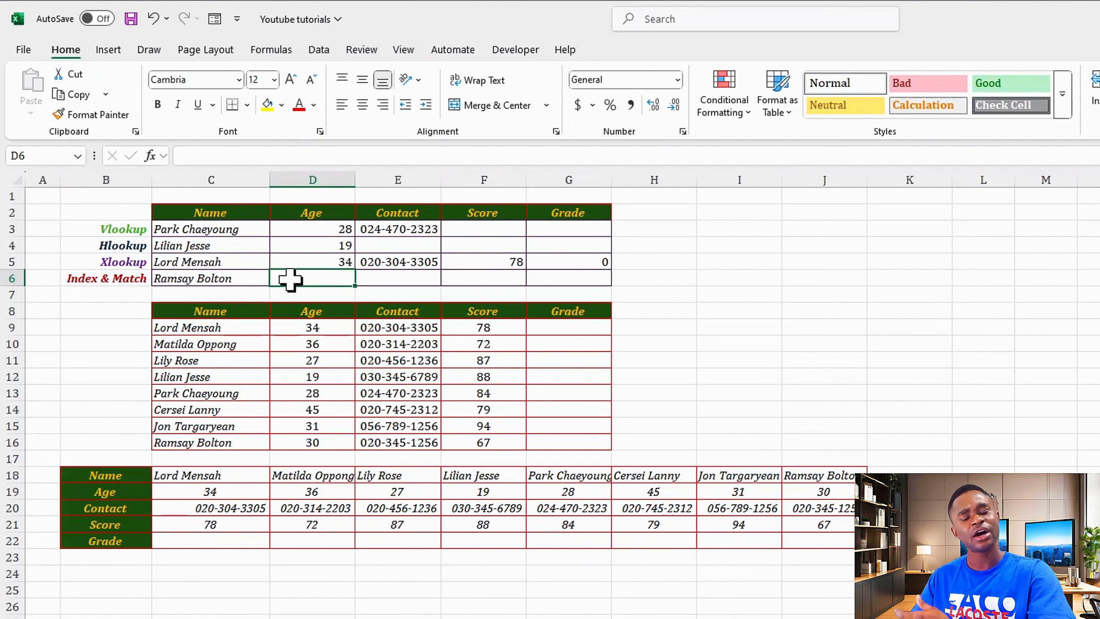
{"action": "left_click_drag", "start_coordinate": [291, 280], "coordinate": [568, 279]}
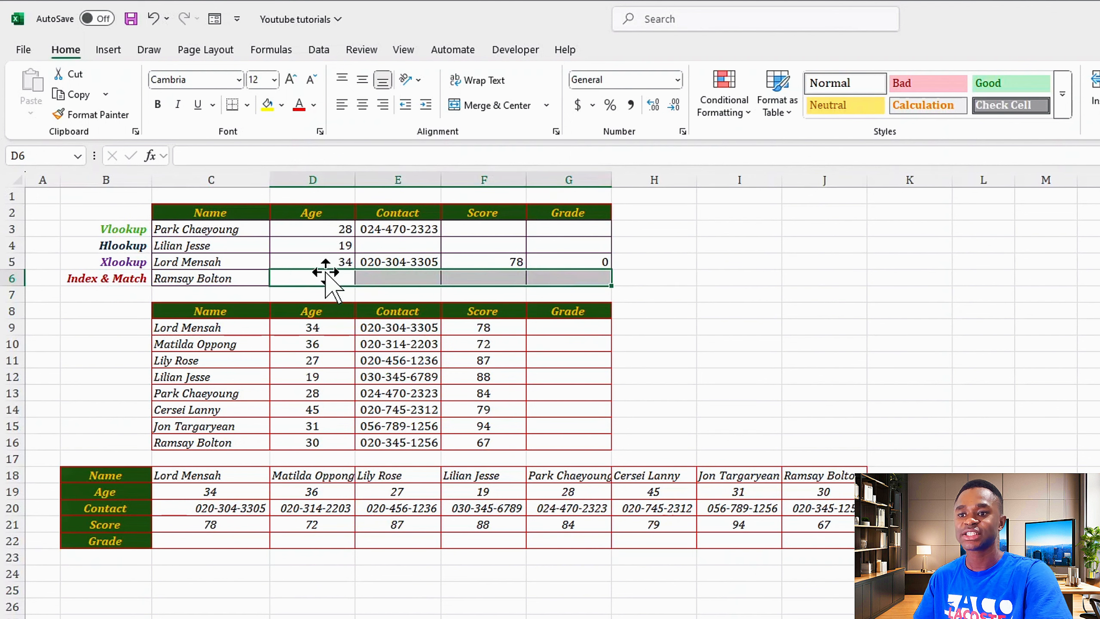
{"action": "left_click", "coordinate": [296, 280]}
{"action": "left_click_drag", "start_coordinate": [307, 279], "coordinate": [567, 277]}
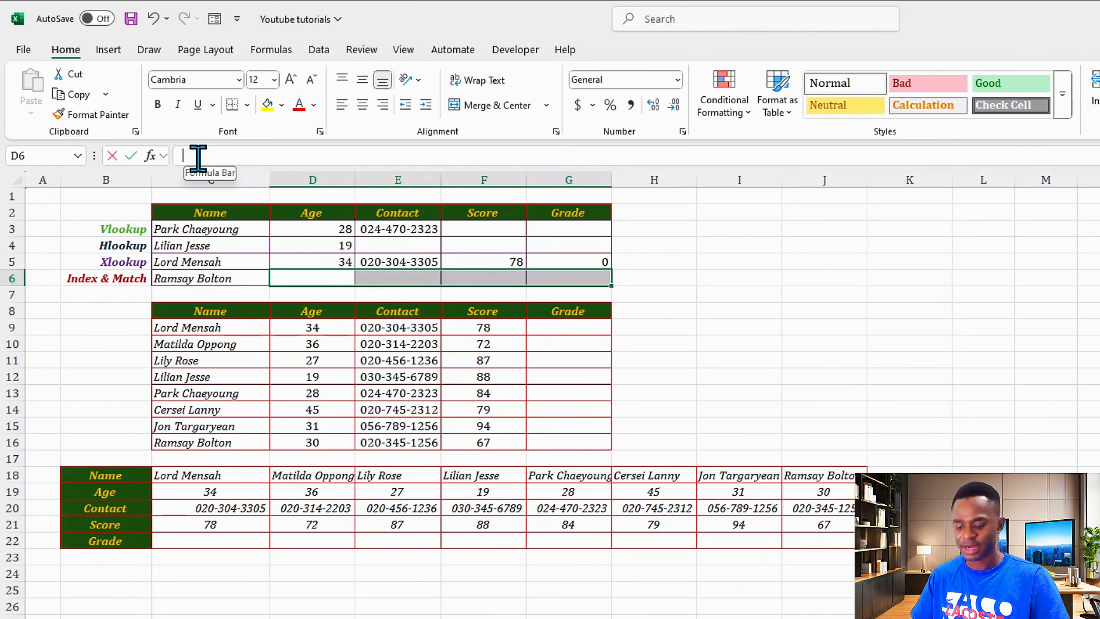
{"action": "left_click", "coordinate": [248, 156]}
Begin =INDEX($C$9:$G$16 in D6 with an absolute table range.
{"action": "type", "text": "=INDEX("}
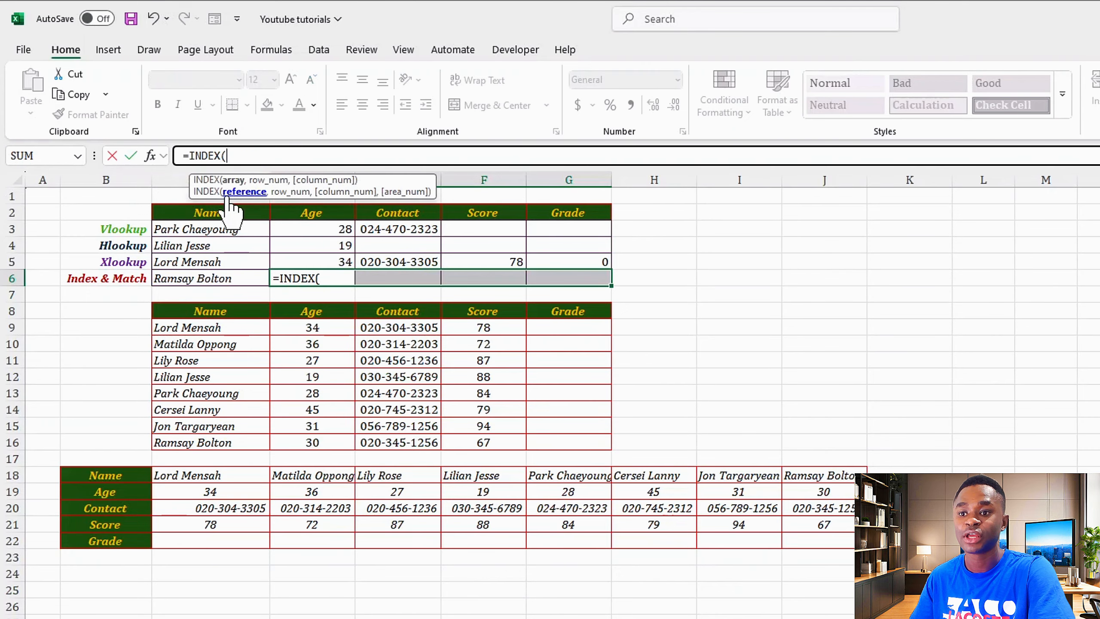
{"action": "left_click_drag", "start_coordinate": [160, 328], "coordinate": [545, 434]}
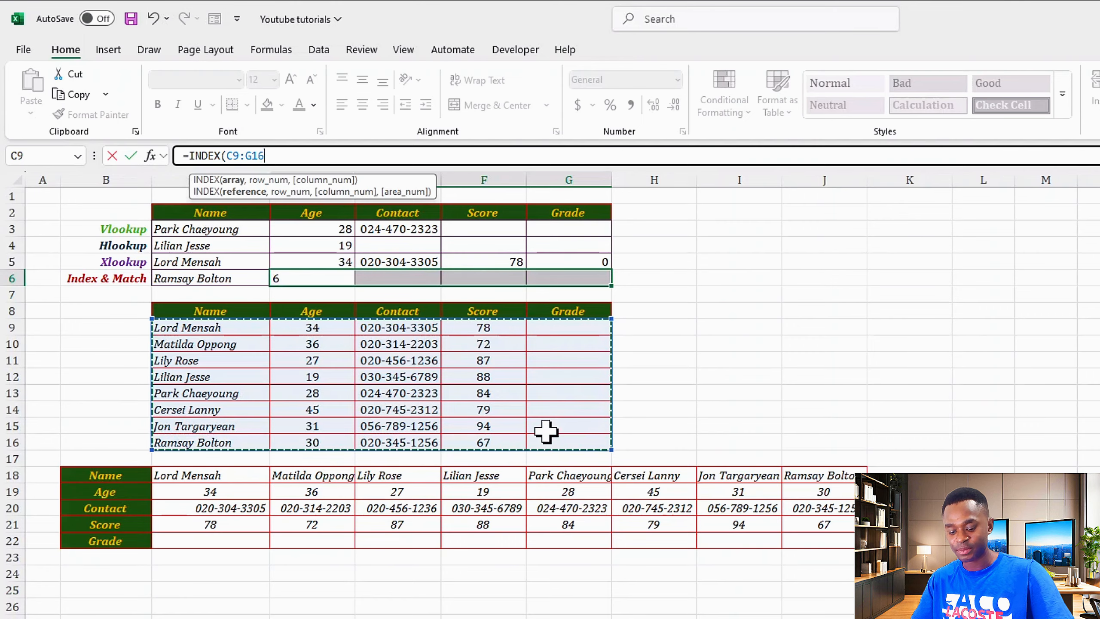
{"action": "key", "text": "F4"}
Add MATCH($C6,$C$9:$C$16,0) as the row number using exact match.
{"action": "type", "text": ","}
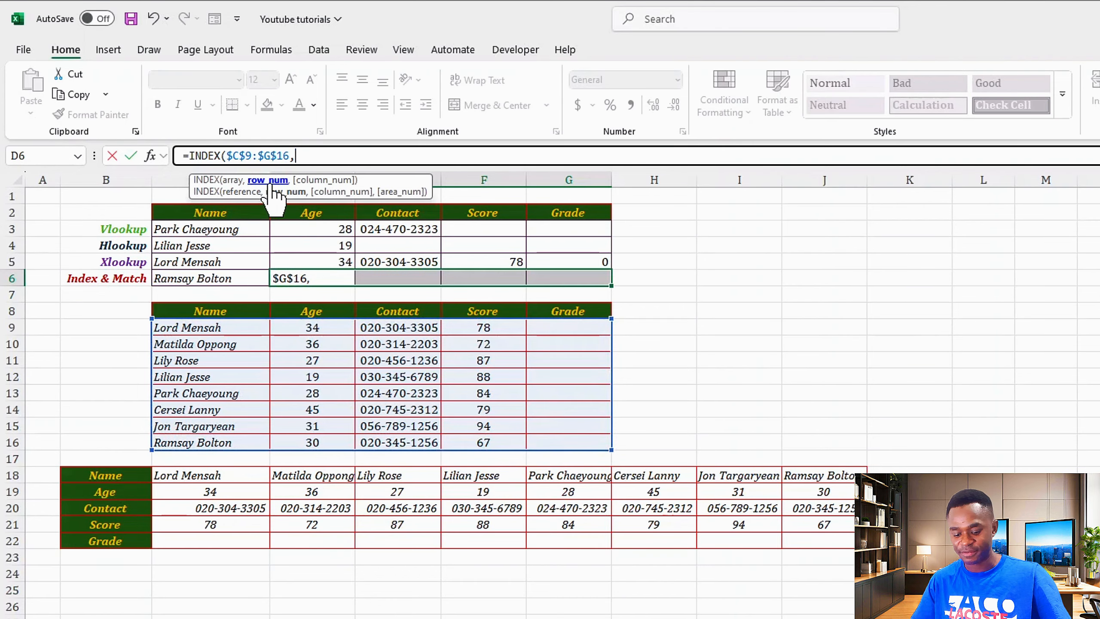
{"action": "type", "text": "MATCH"}
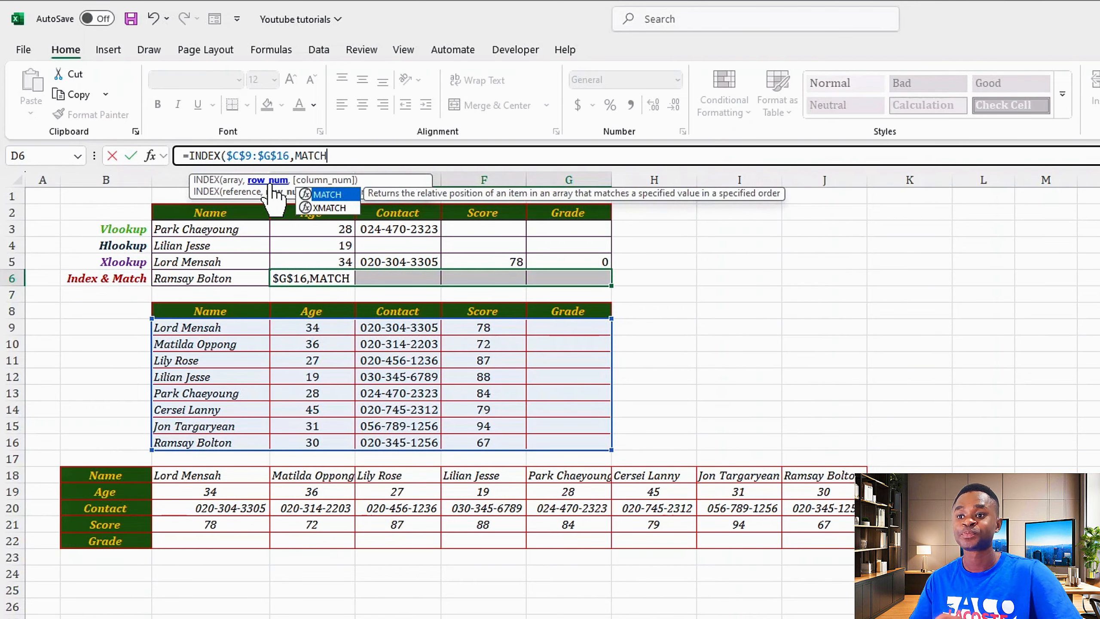
{"action": "type", "text": "("}
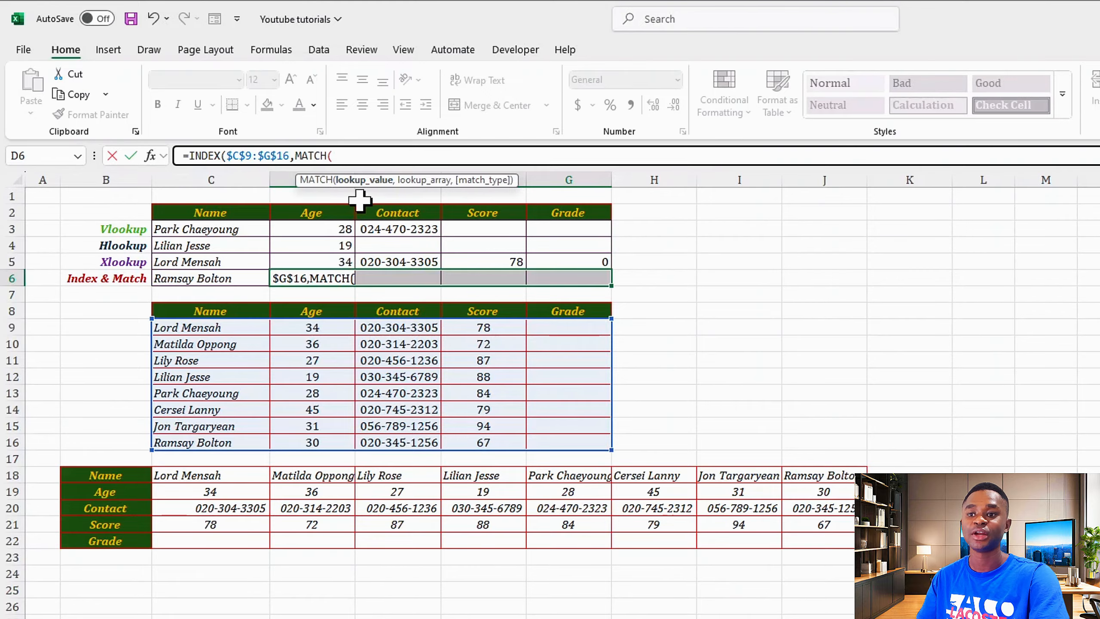
{"action": "left_click", "coordinate": [174, 279]}
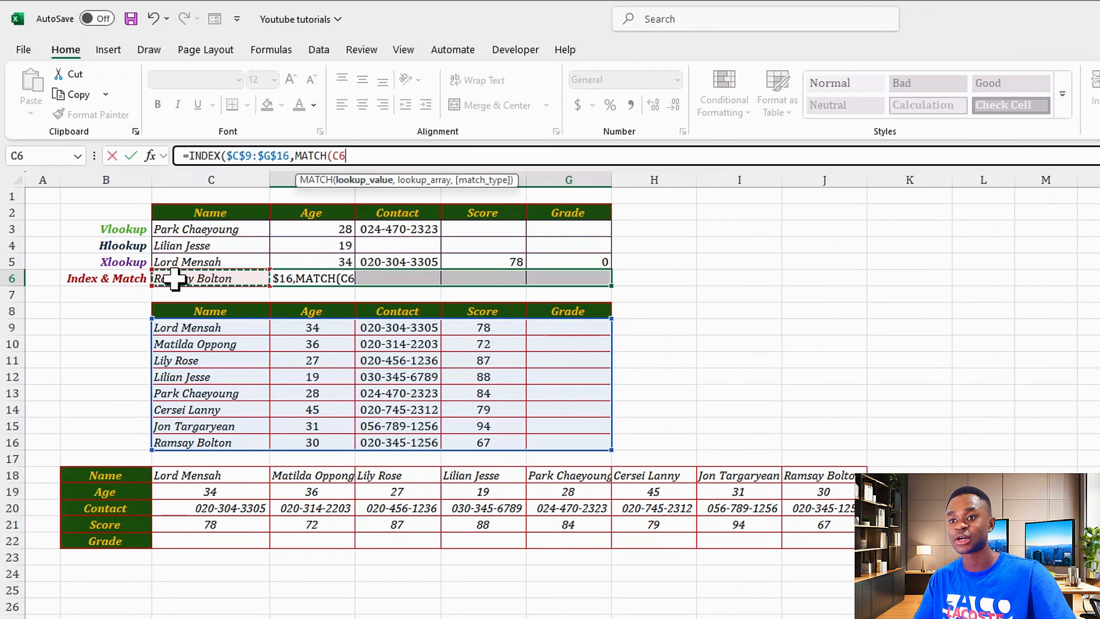
{"action": "key", "text": "F4"}
{"action": "key", "text": "F4"}
{"action": "key", "text": "F4"}
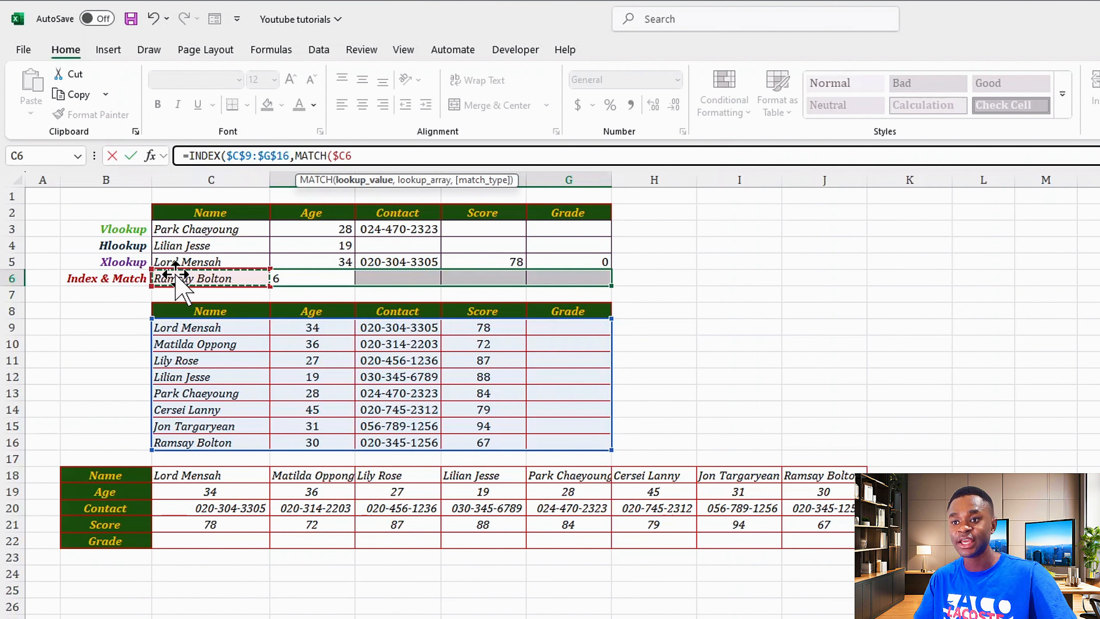
{"action": "type", "text": ","}
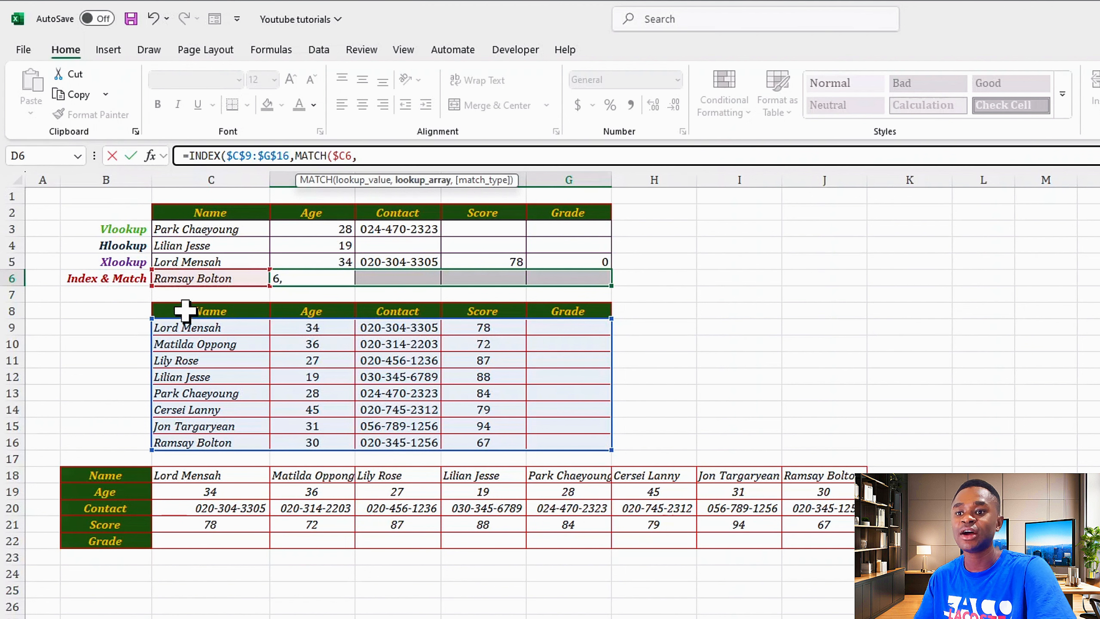
{"action": "left_click_drag", "start_coordinate": [191, 327], "coordinate": [200, 442]}
{"action": "key", "text": "F4"}
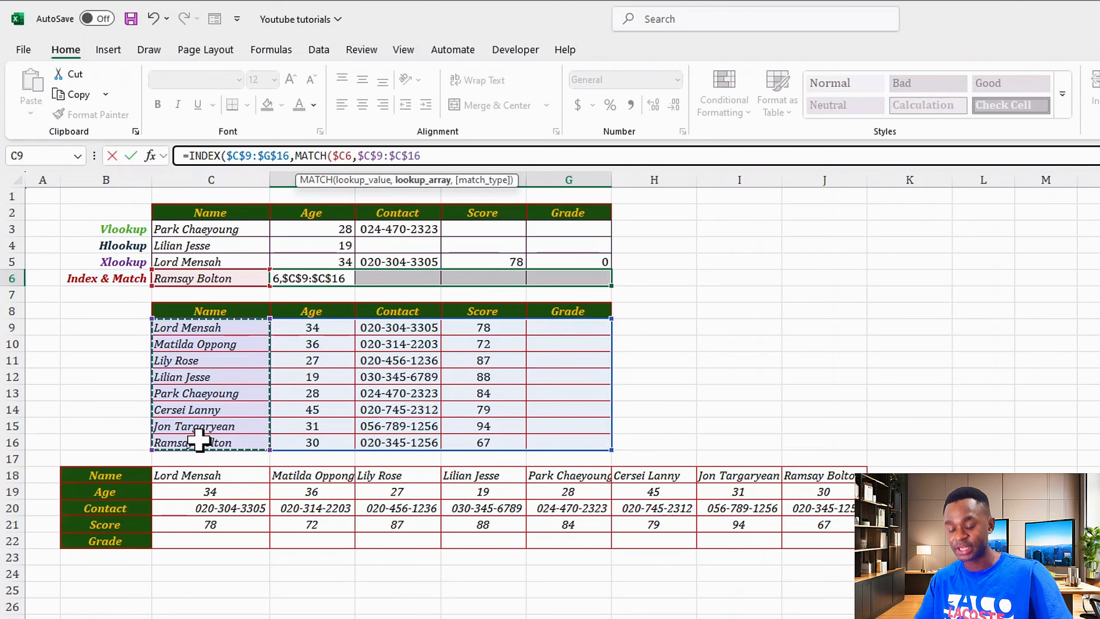
{"action": "type", "text": ","}
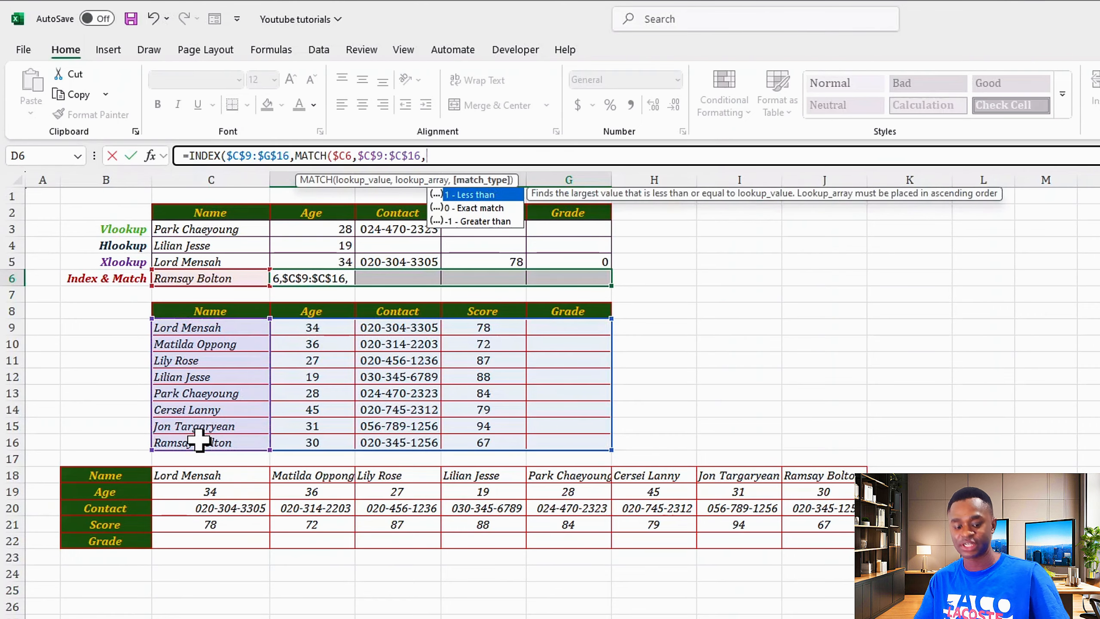
{"action": "key", "text": "Down"}
{"action": "key", "text": "Tab"}
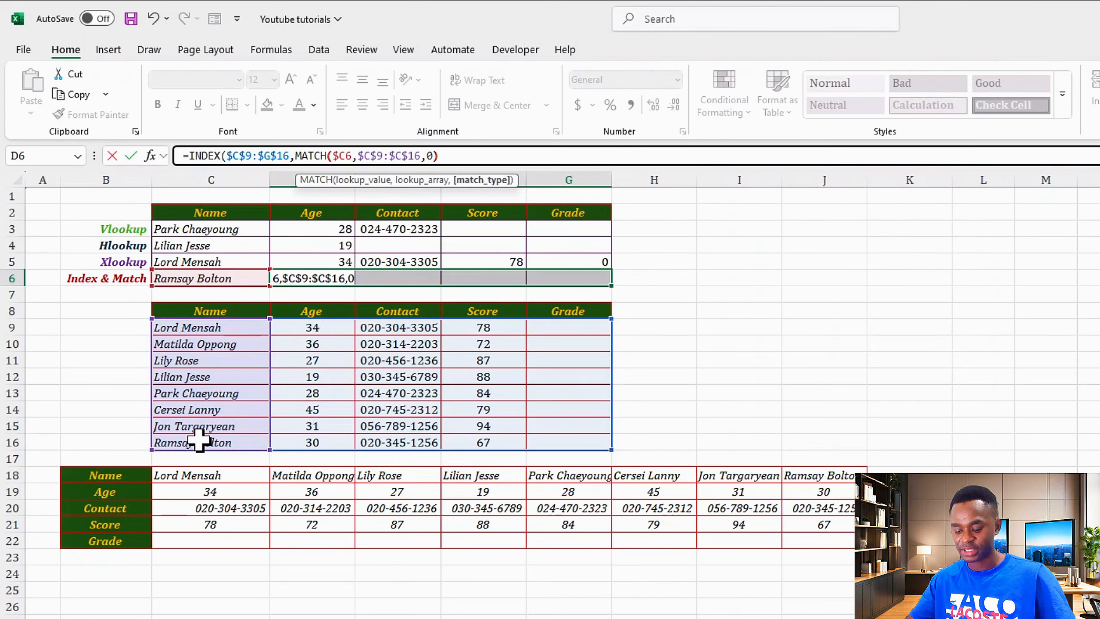
{"action": "type", "text": ")"}
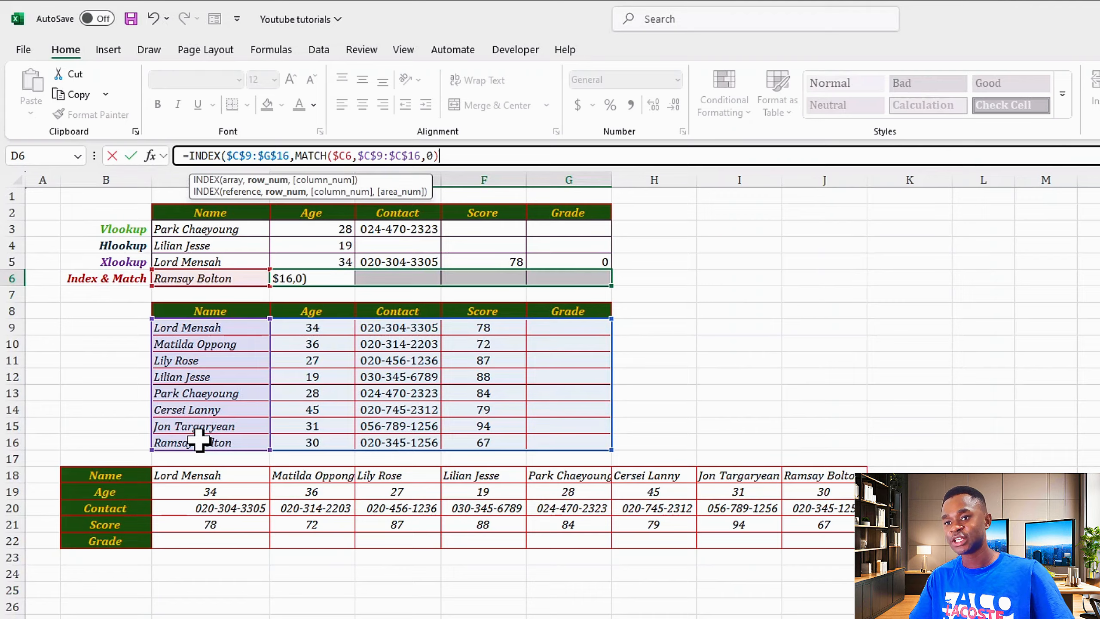
{"action": "type", "text": ","}
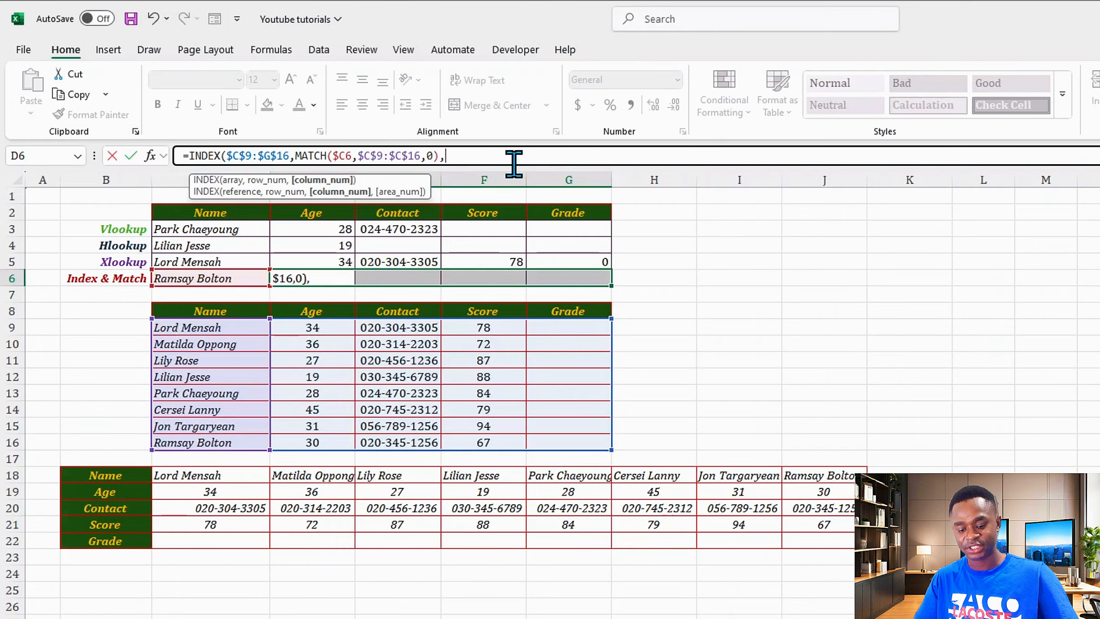
Add MATCH(D$2,$C$8:$G$8,0) as the column number and close the INDEX formula.
{"action": "type", "text": "MATCH"}
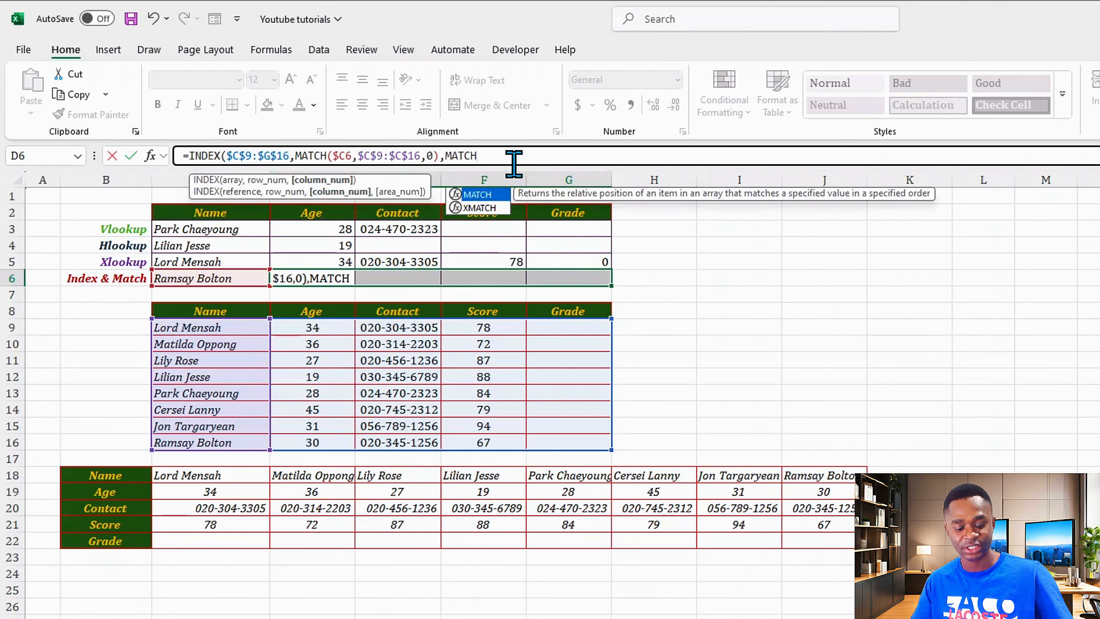
{"action": "type", "text": "("}
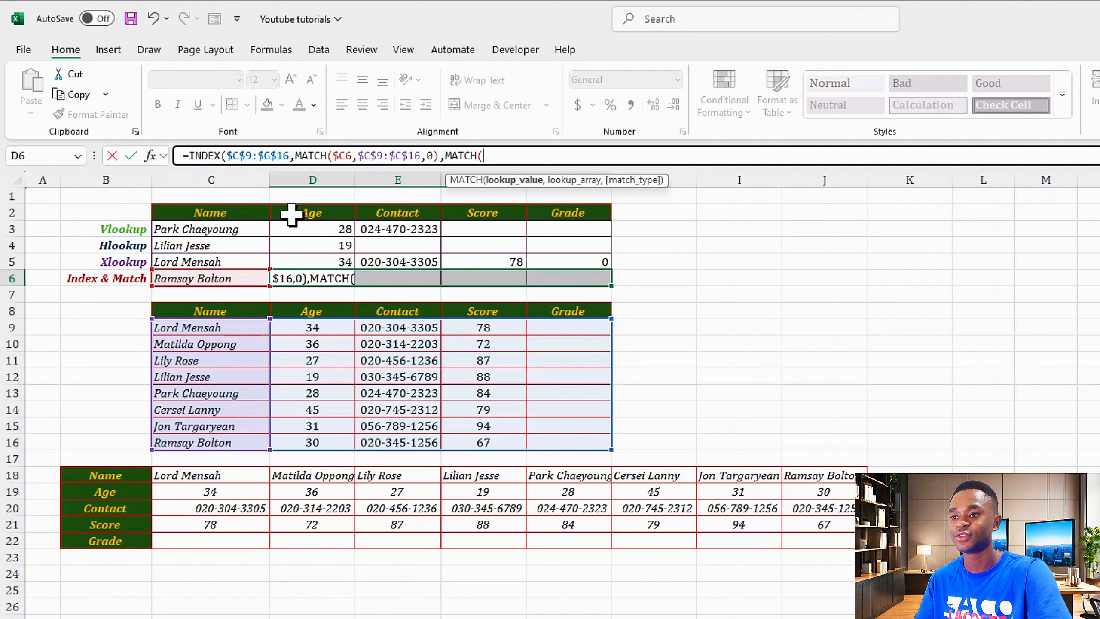
{"action": "left_click", "coordinate": [291, 215]}
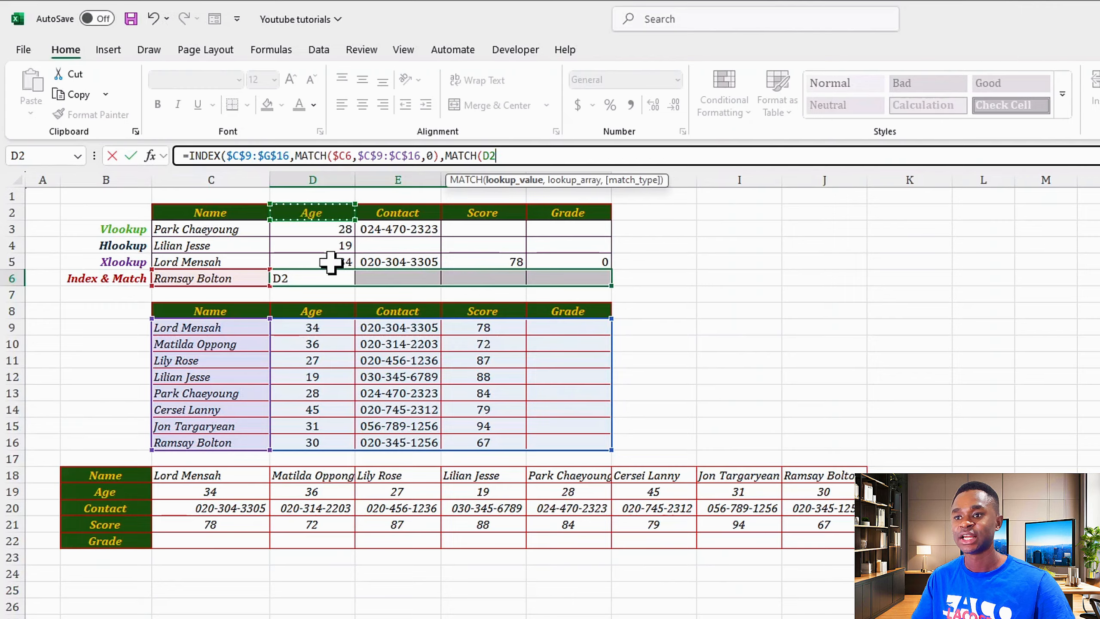
{"action": "key", "text": "F4"}
{"action": "key", "text": "F4"}
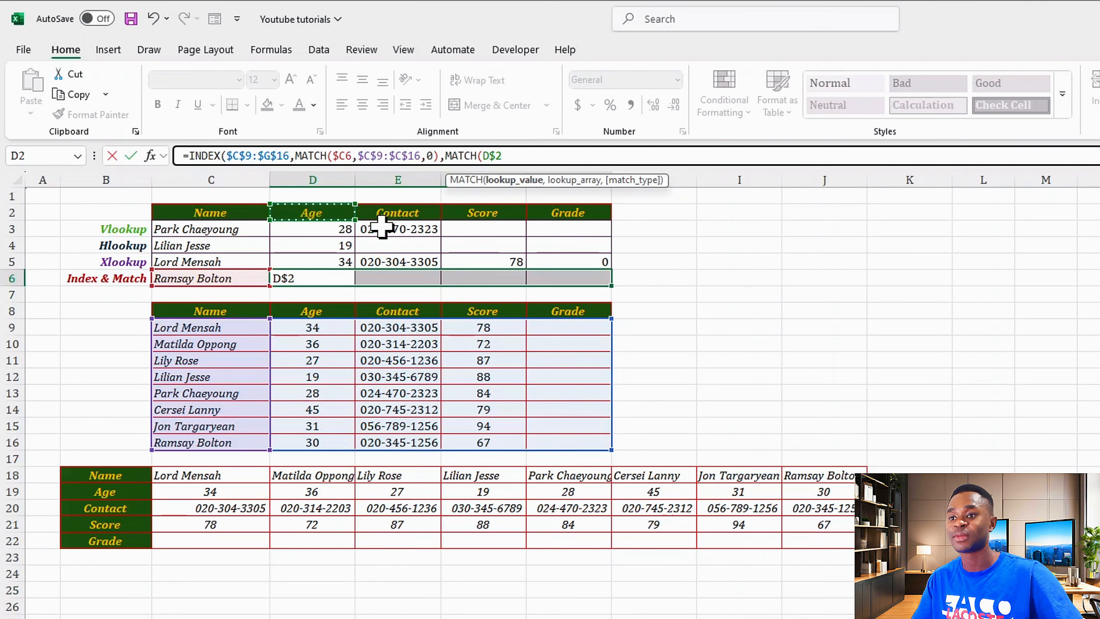
{"action": "type", "text": ","}
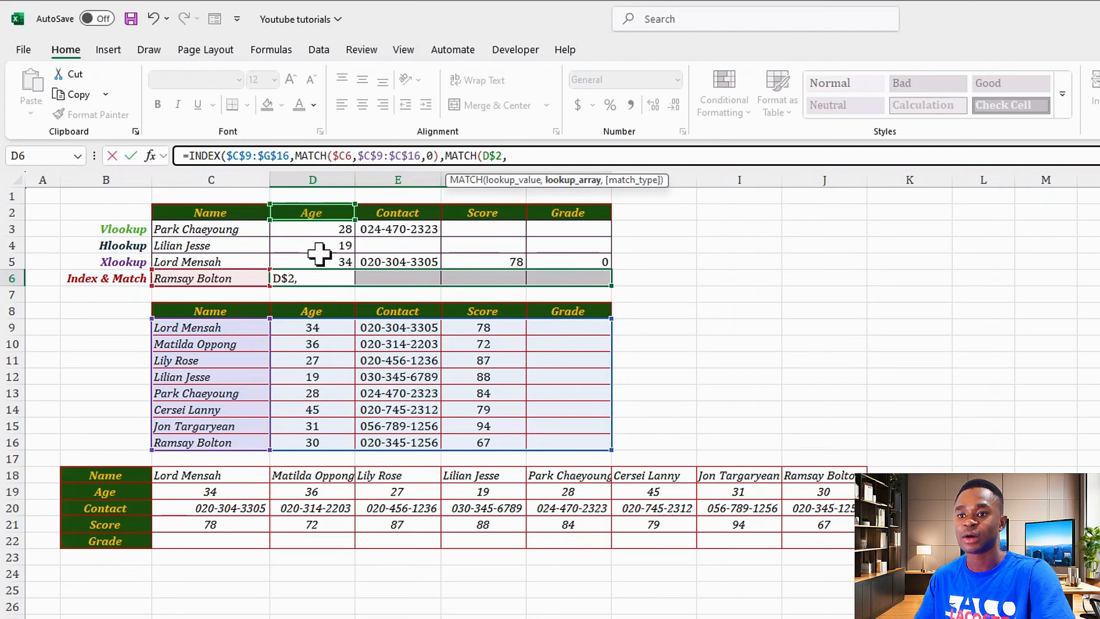
{"action": "left_click_drag", "start_coordinate": [161, 311], "coordinate": [546, 311]}
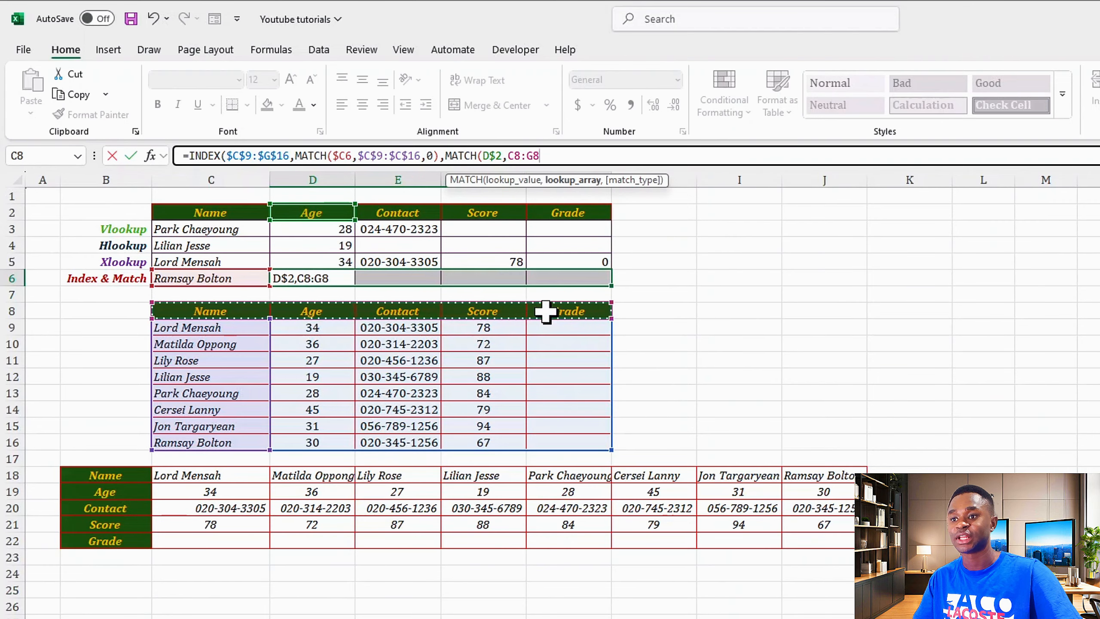
{"action": "key", "text": "F4"}
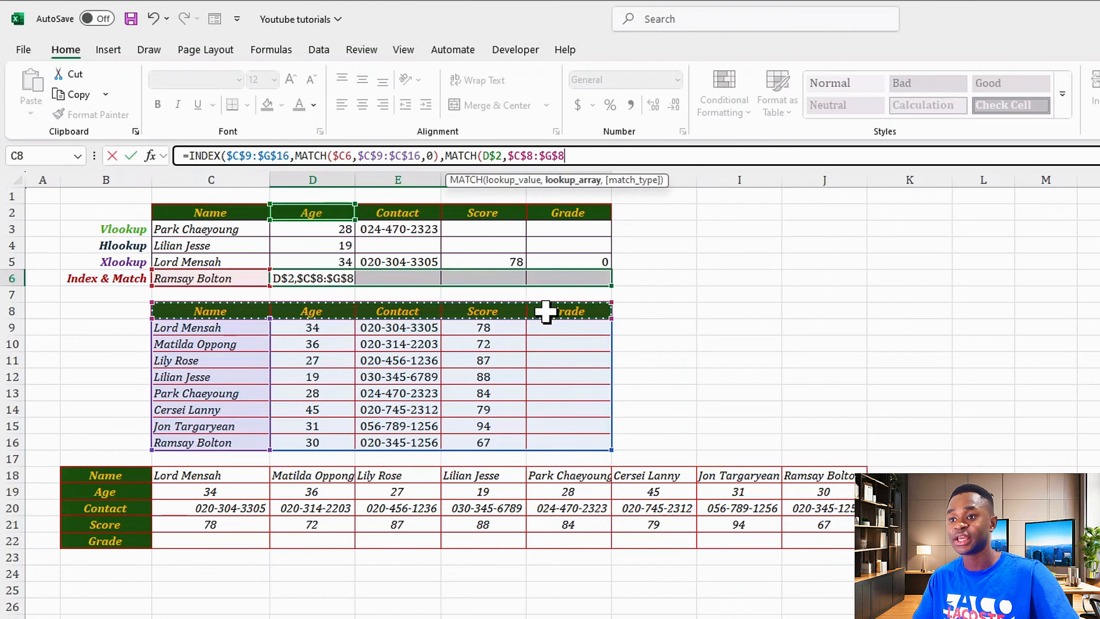
{"action": "type", "text": ","}
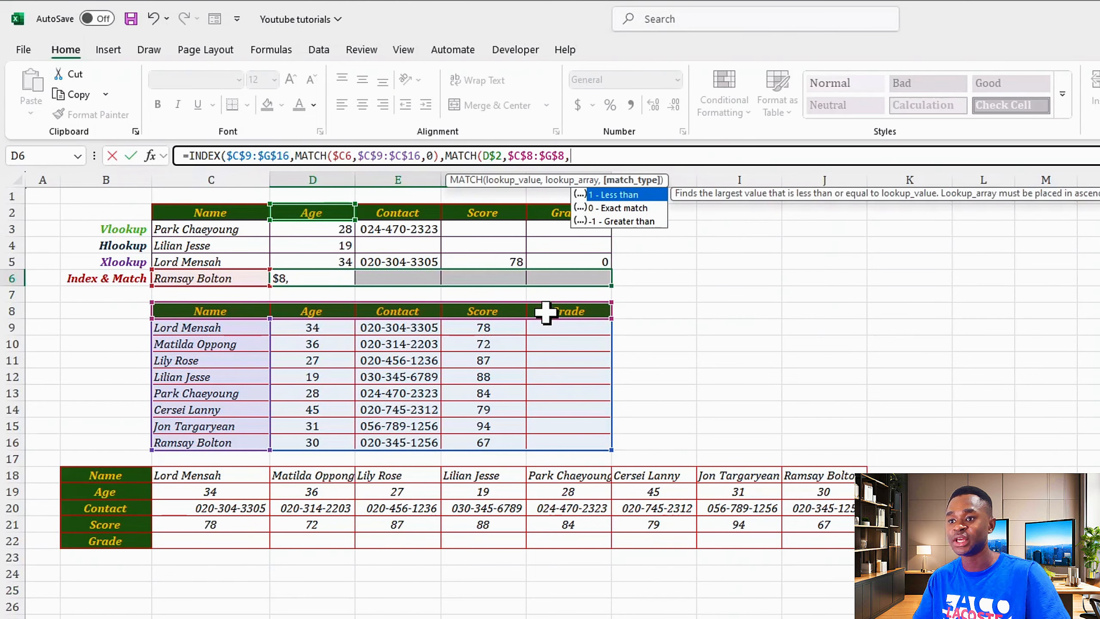
{"action": "key", "text": "Down"}
{"action": "key", "text": "Tab"}
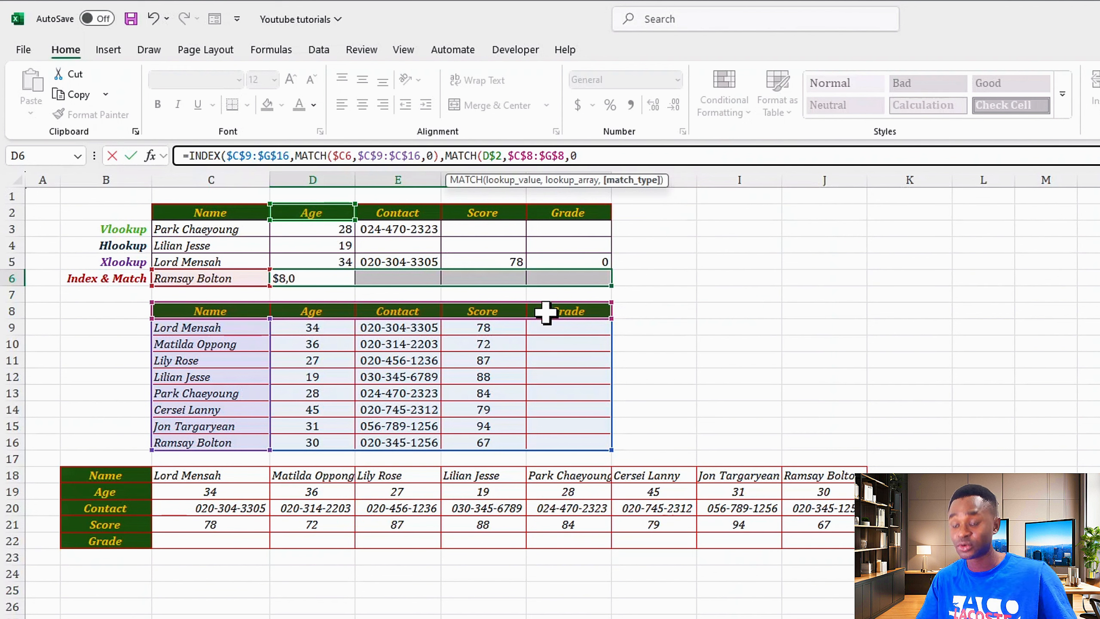
{"action": "type", "text": ")"}
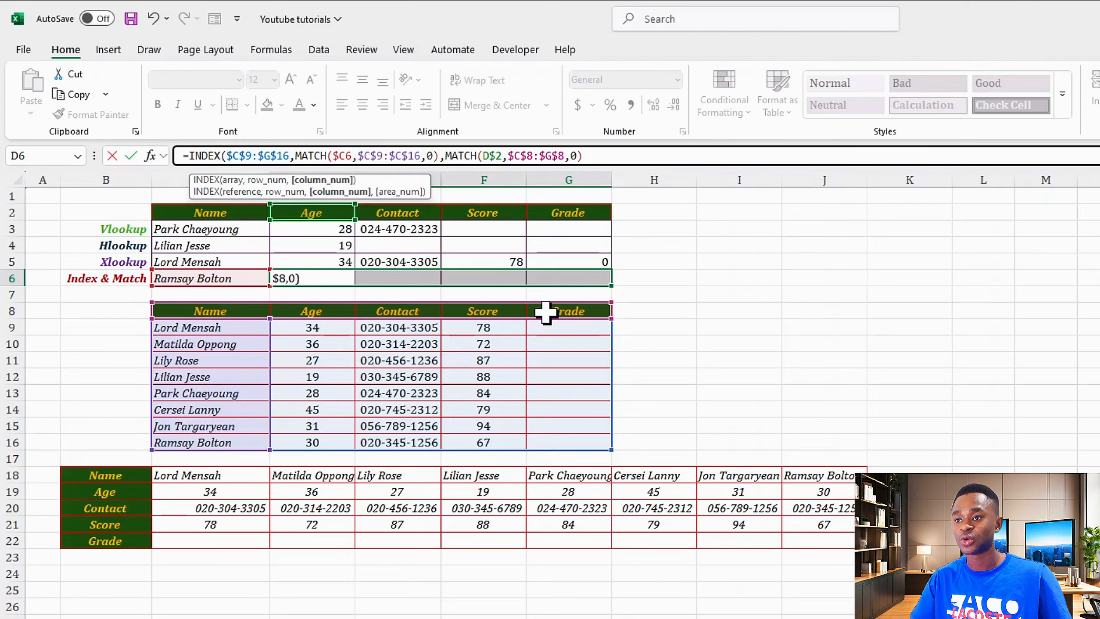
{"action": "type", "text": ")"}
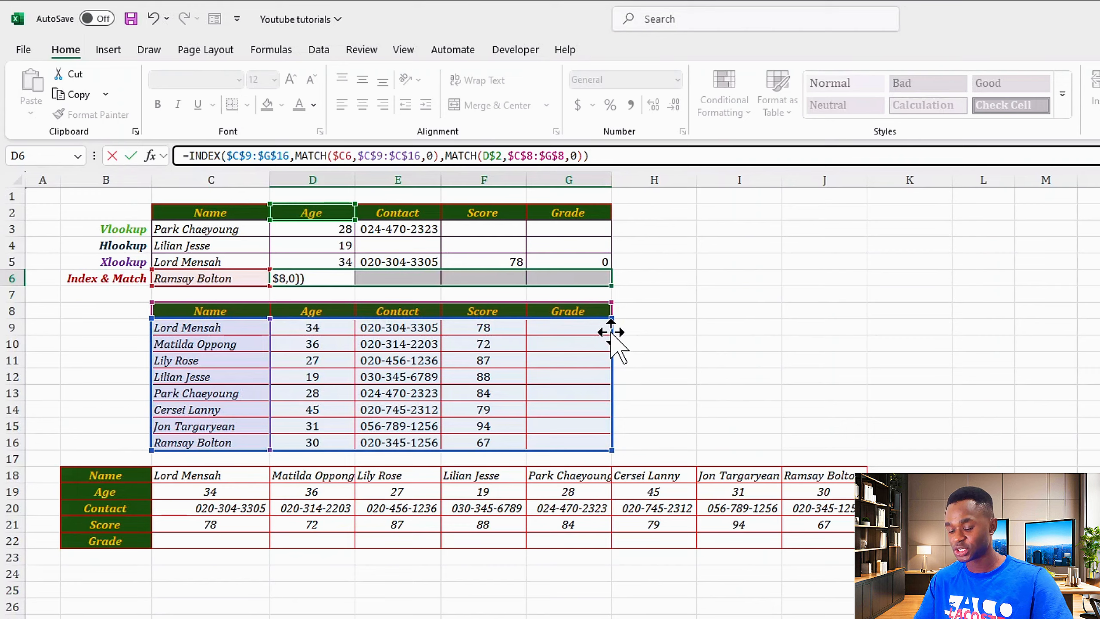
Commit the Index & Match formula across D6:G6, then test grade 'A' in G16 and undo it.
{"action": "key", "text": "ctrl+Return"}
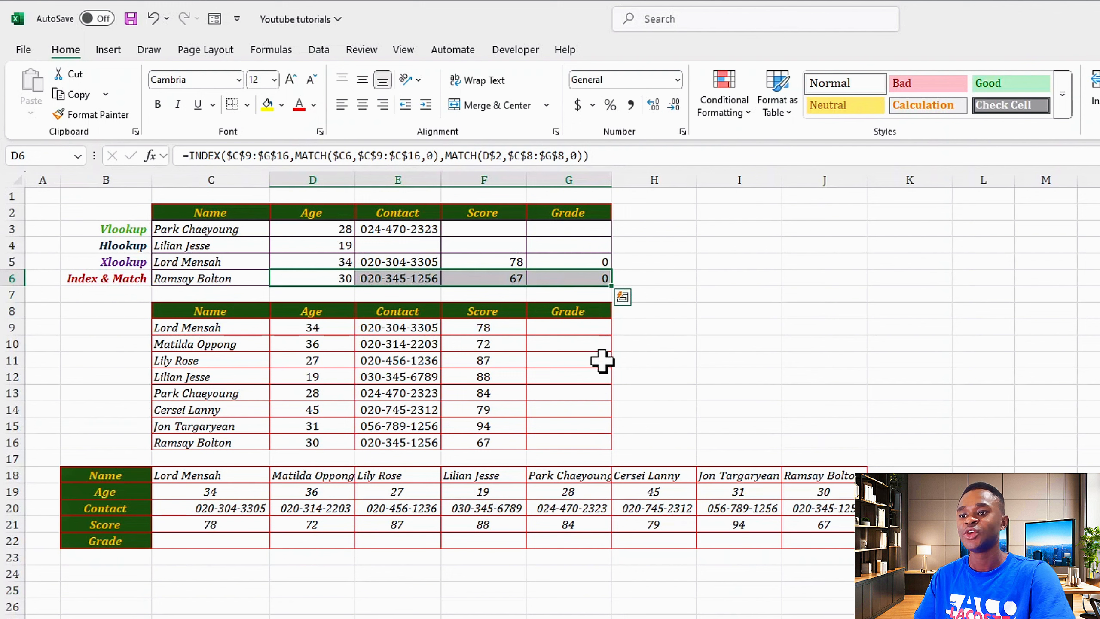
{"action": "left_click", "coordinate": [567, 442]}
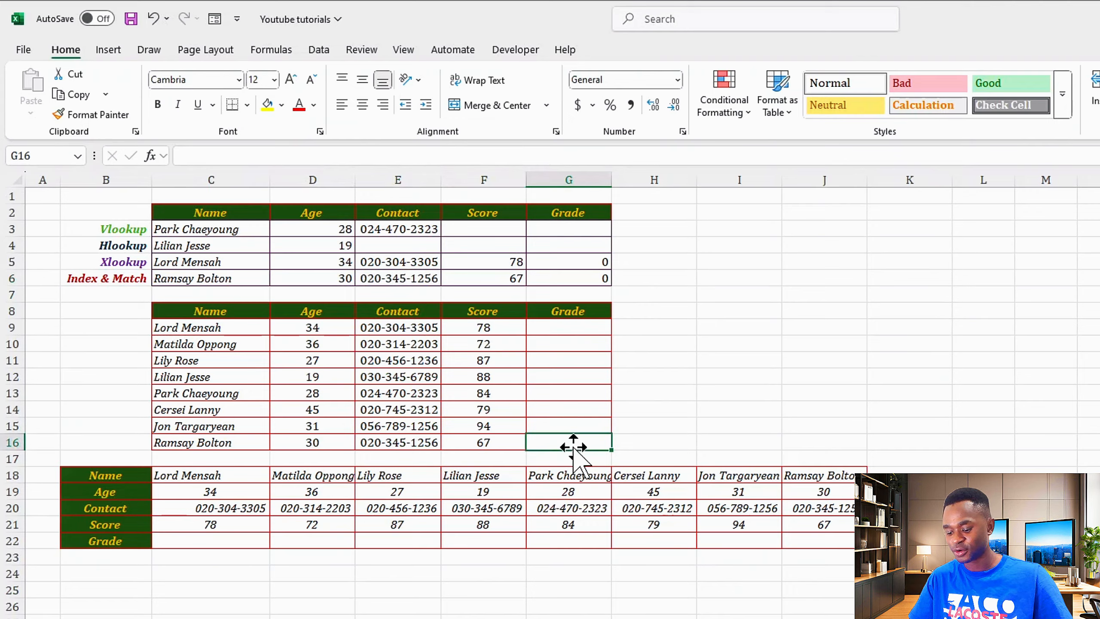
{"action": "type", "text": "A"}
{"action": "key", "text": "Return"}
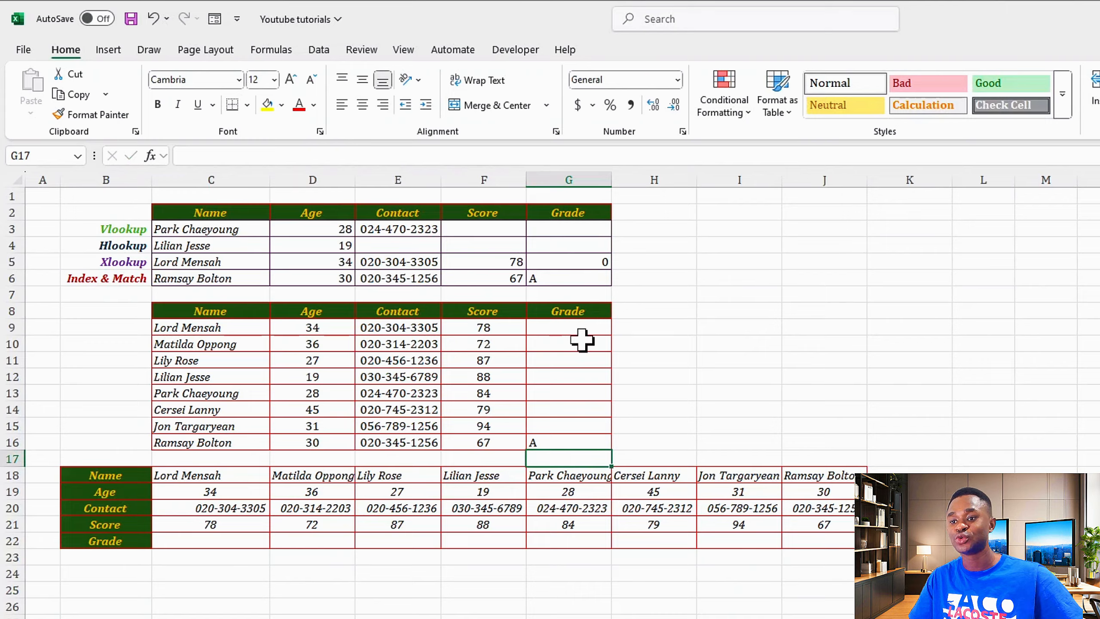
{"action": "key", "text": "ctrl+z"}
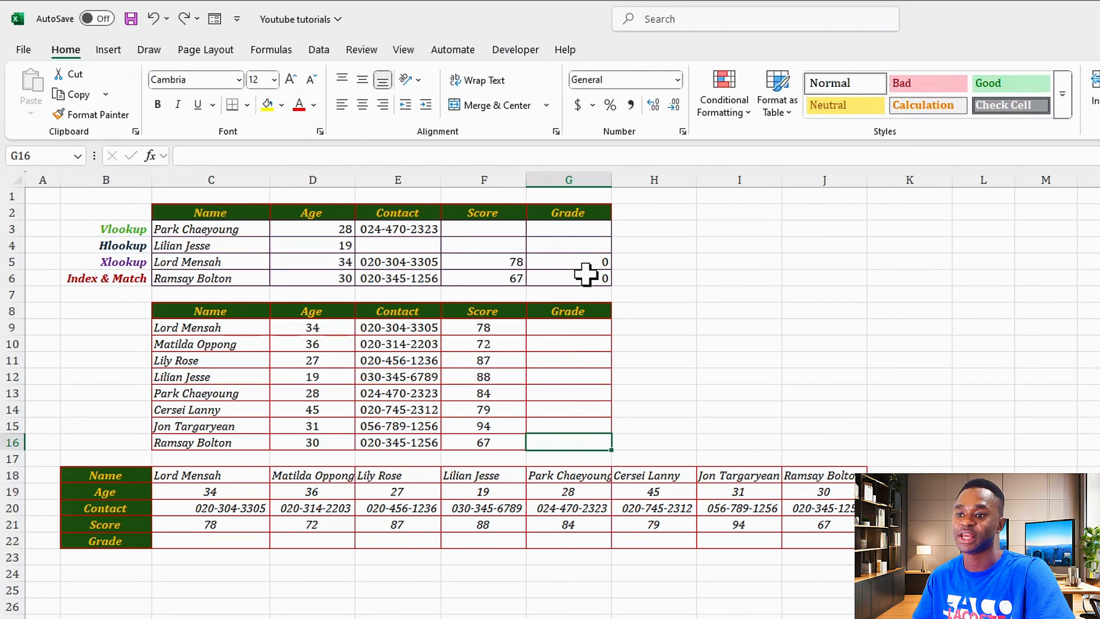